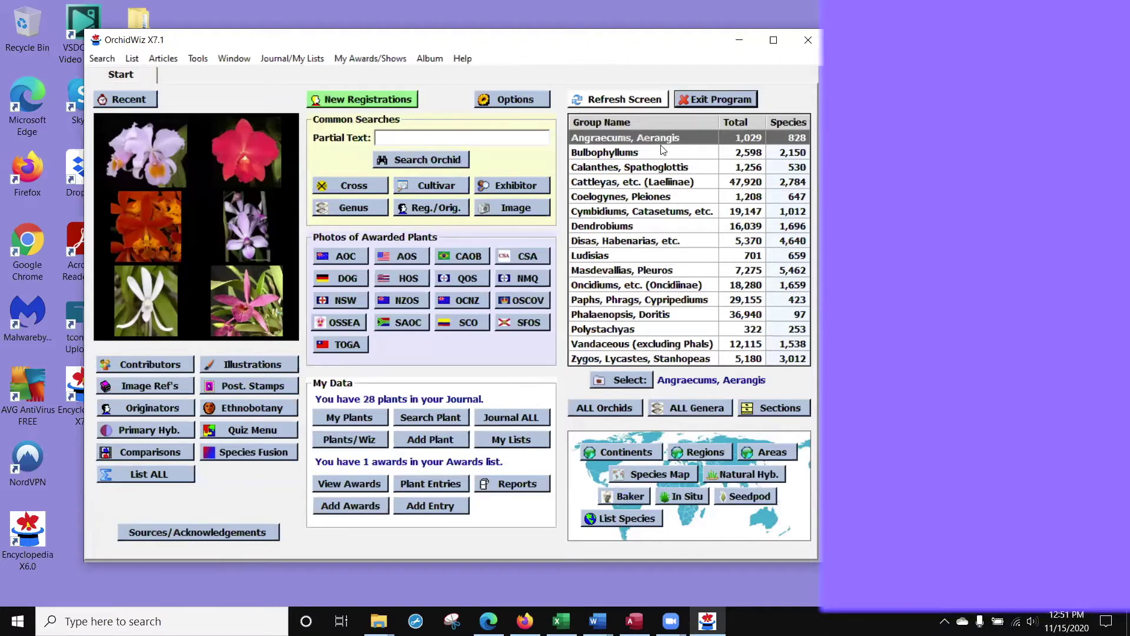
- Select the Cattleyas, etc. (Laeliinae) group and open its list of orchid names
left_click(636, 154)
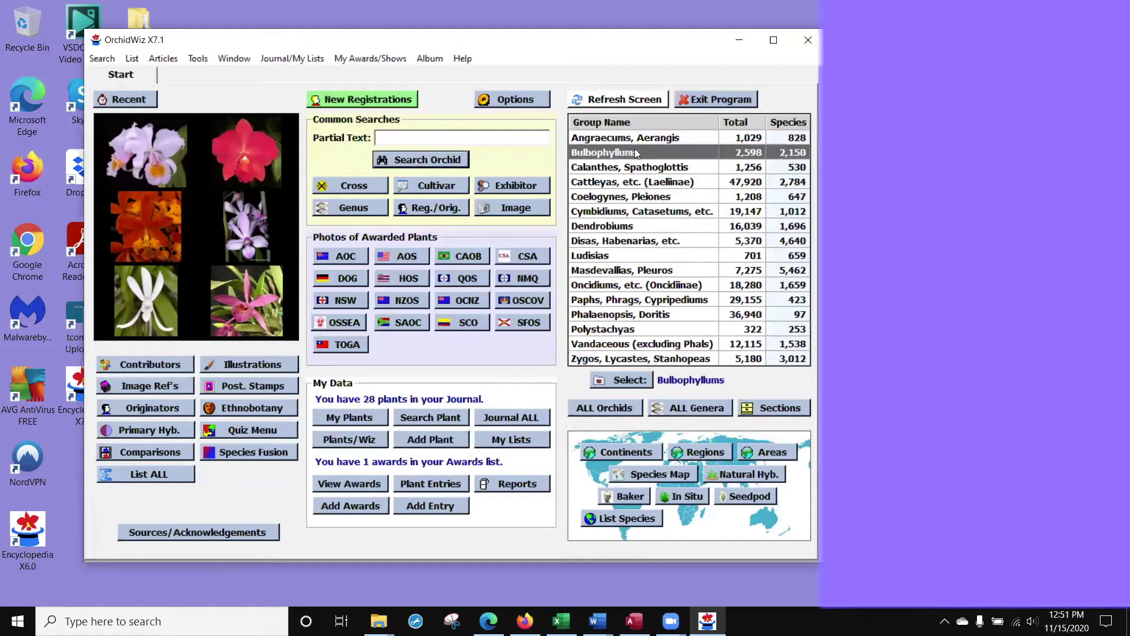
left_click(629, 157)
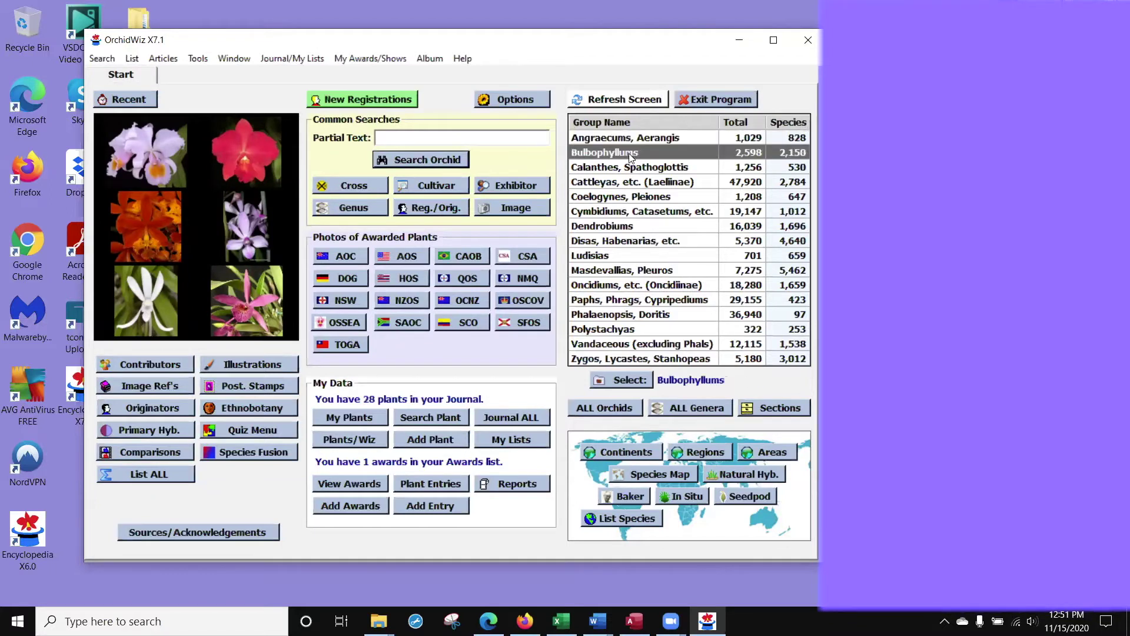
left_click(639, 185)
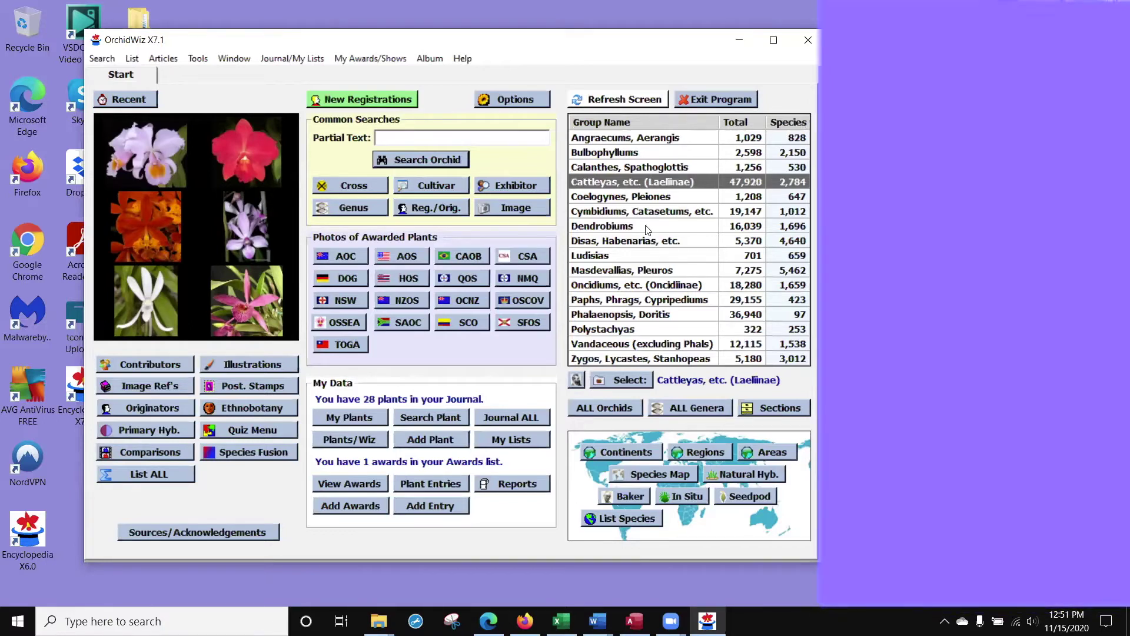
left_click(640, 383)
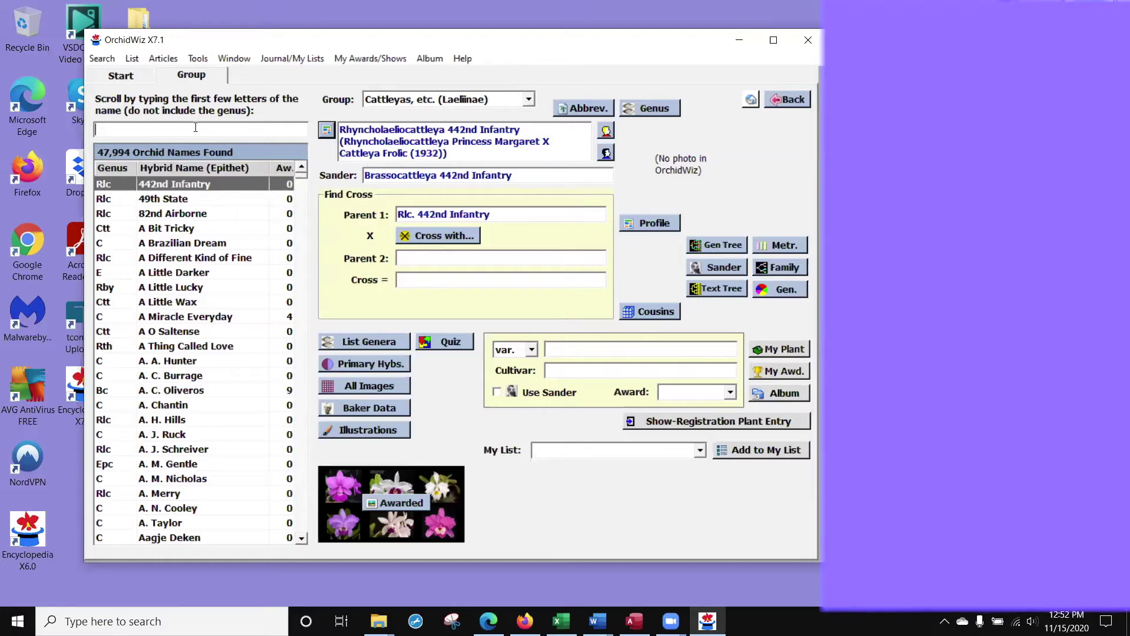
- Scroll the Cattleyas name list to Why Not Walk by entering "why not w"
type("w")
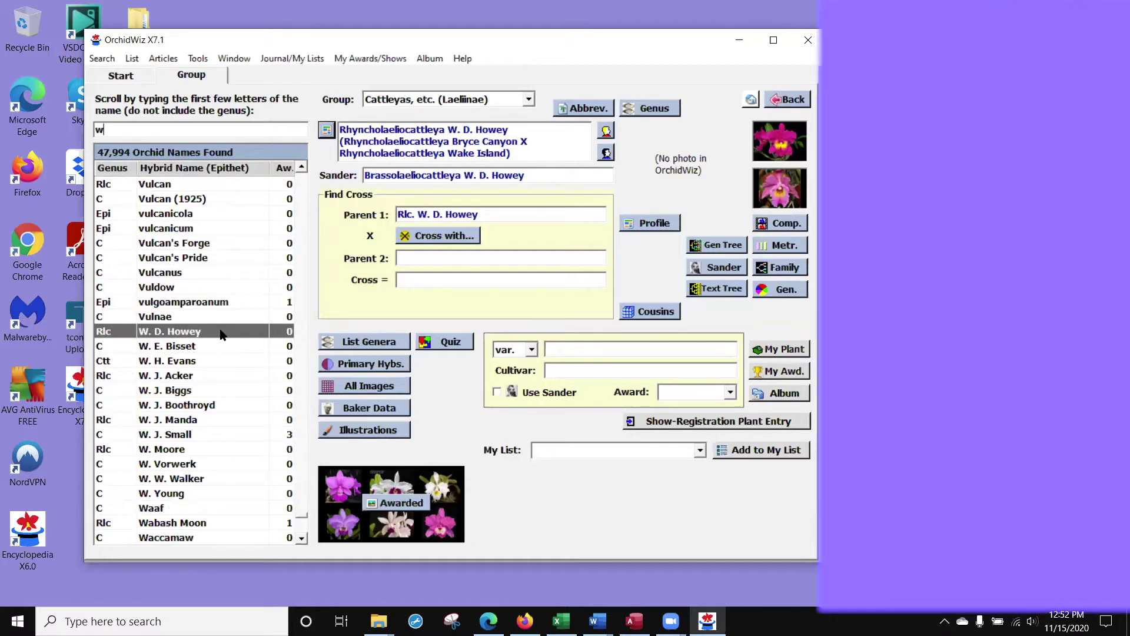
type("h")
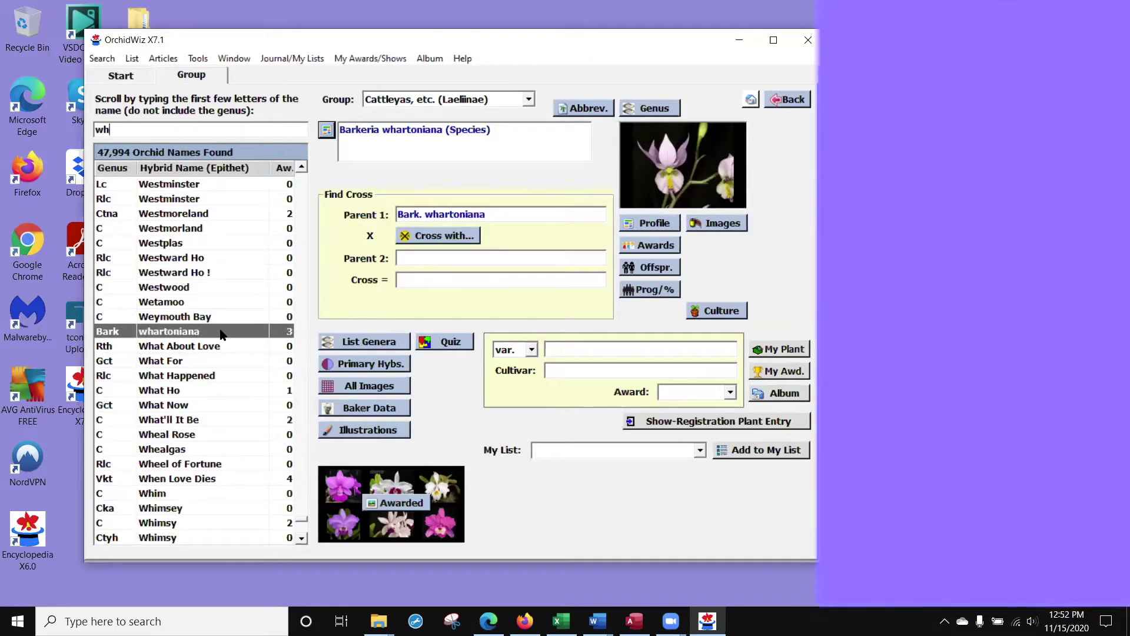
type("y")
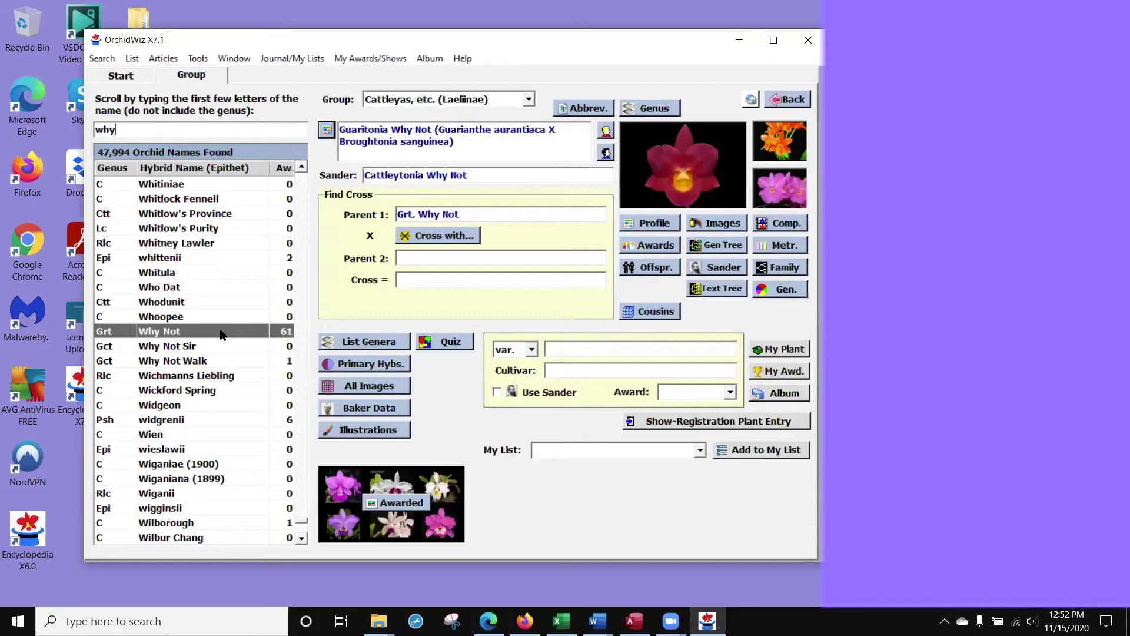
type("not w")
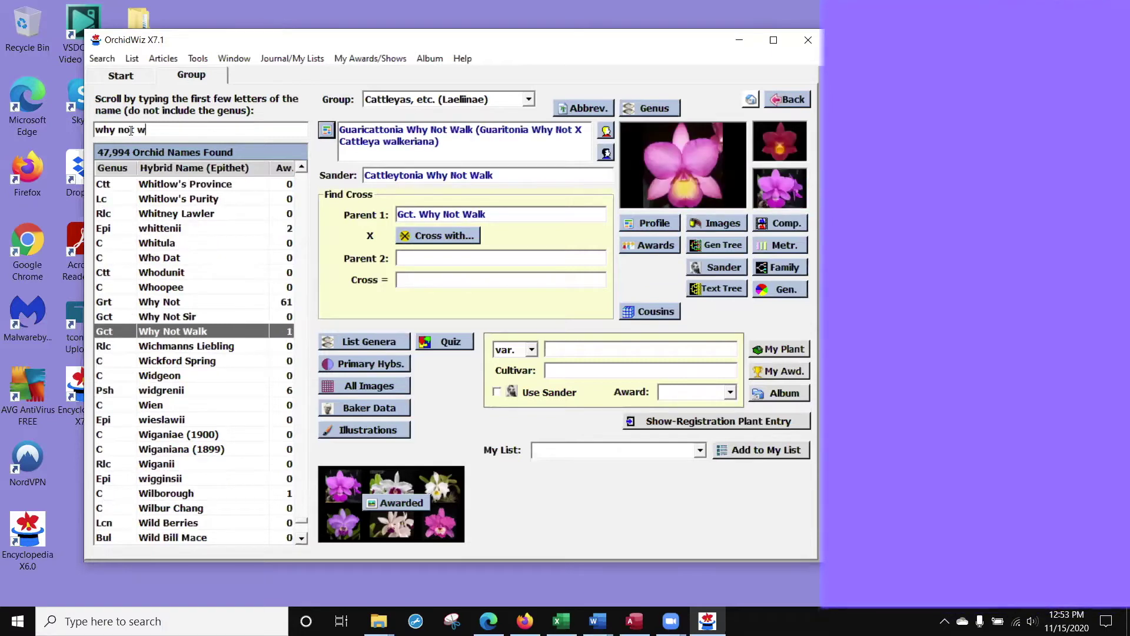
- Replace the list's scroll text with "mossia" and select the species Cattleya mossiae
key("BackSpace")
key("BackSpace")
key("BackSpace")
key("BackSpace")
key("BackSpace")
key("BackSpace")
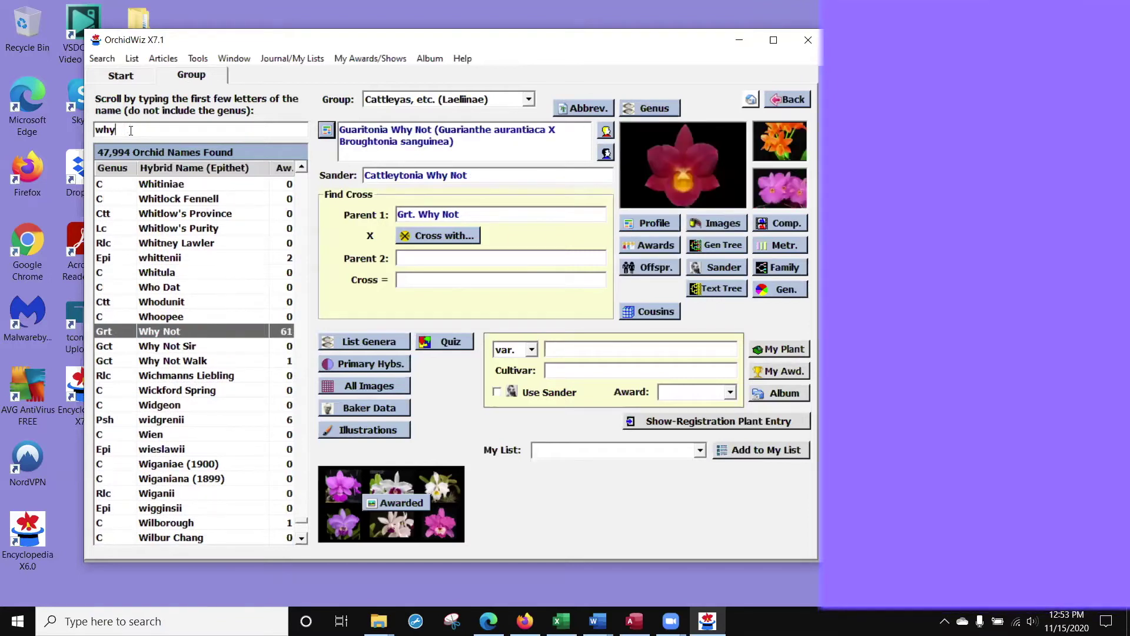
key("BackSpace")
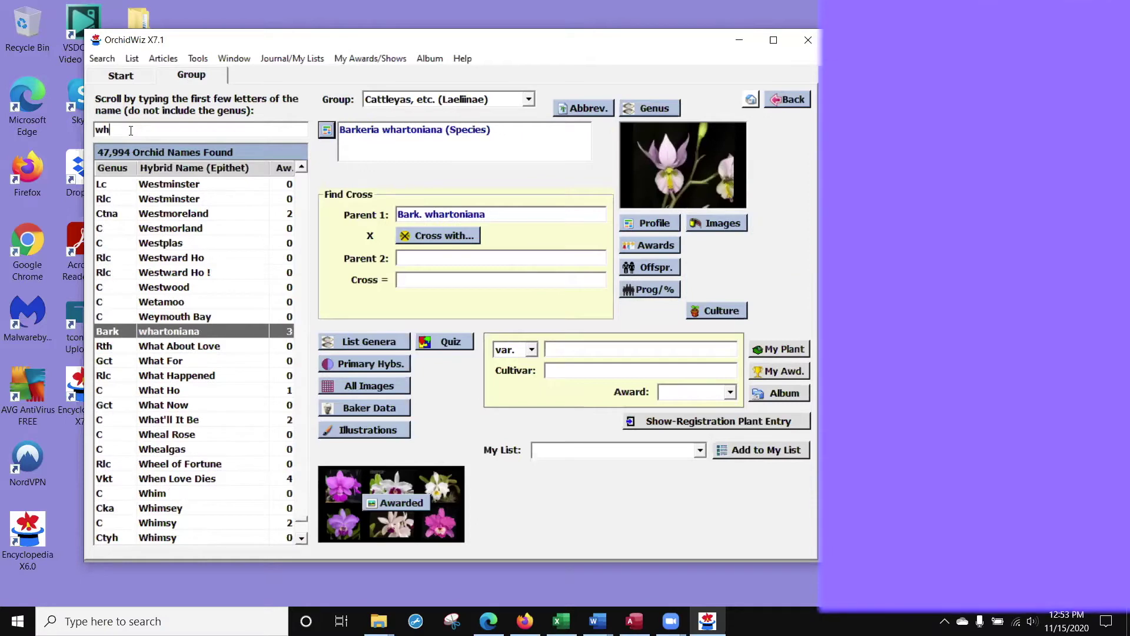
key("BackSpace")
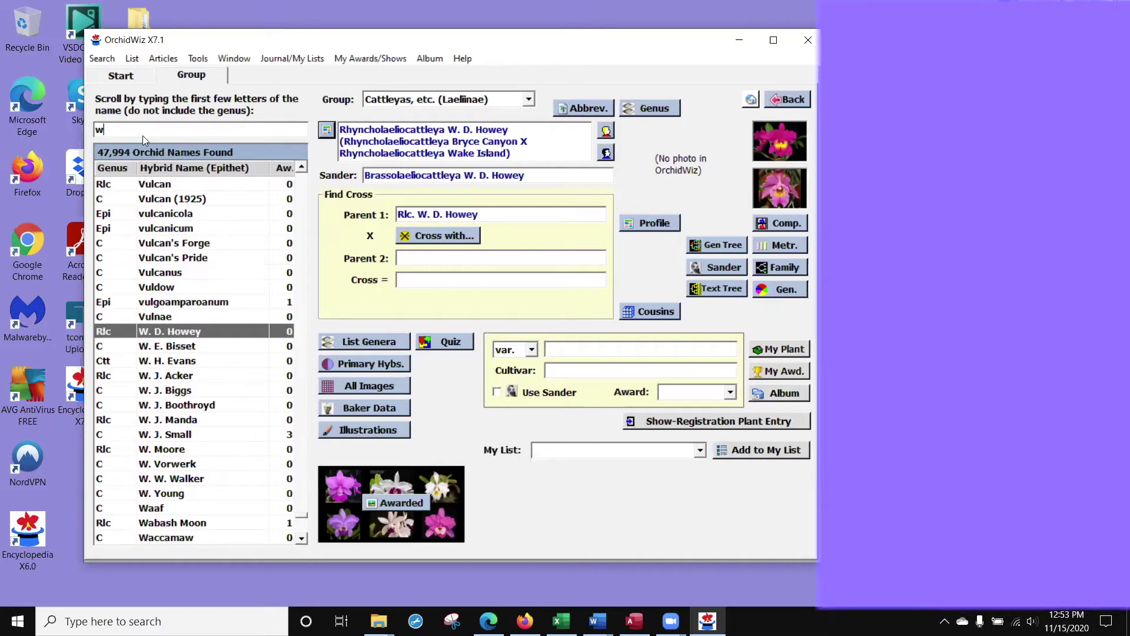
key("BackSpace")
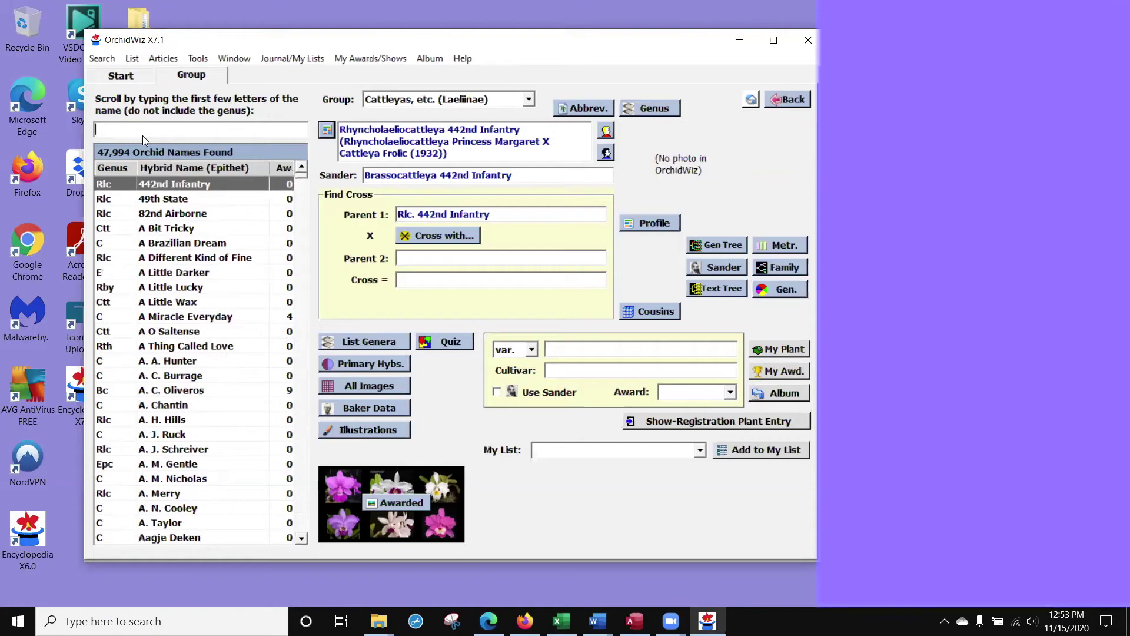
type("mossia")
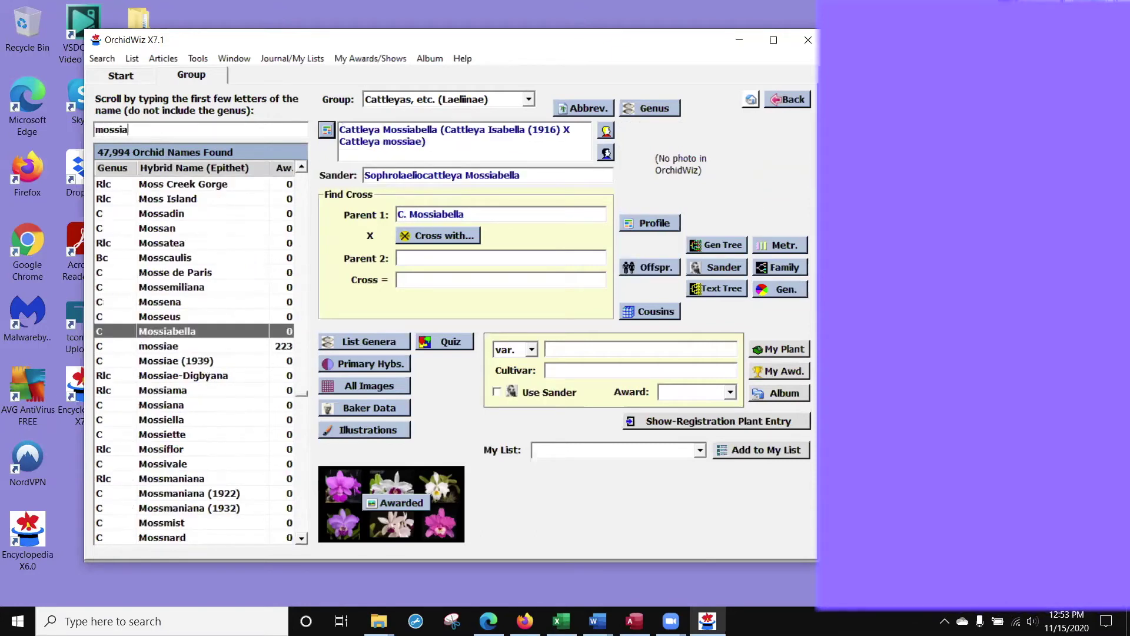
left_click(167, 347)
- Find the cross of C. mossiae with C. purpurata as the second parent
left_click(436, 236)
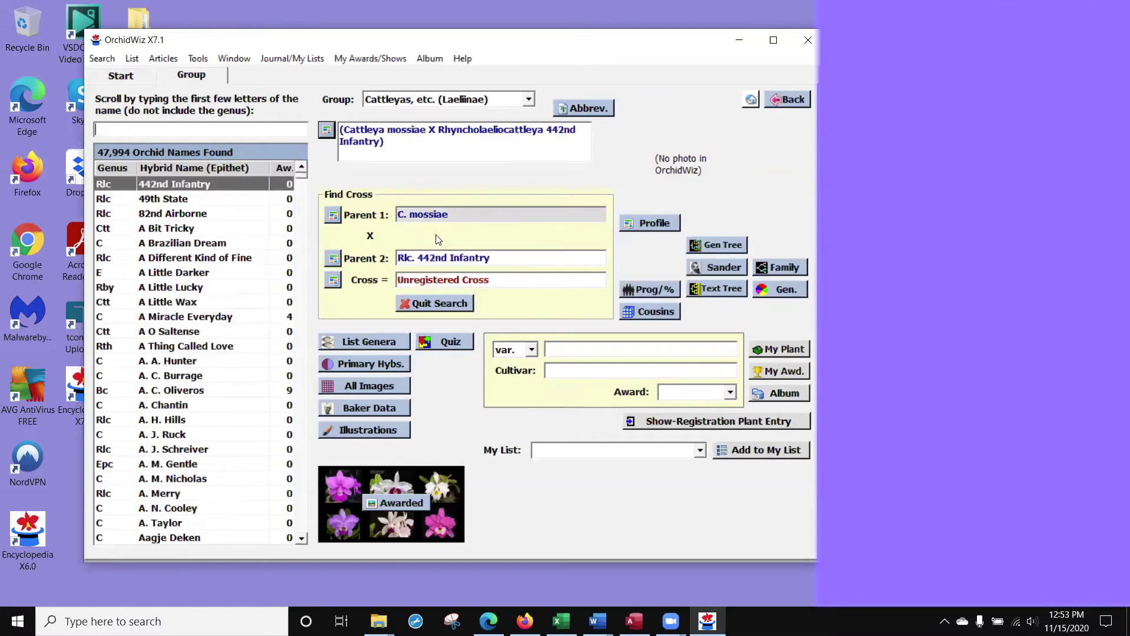
type("purpurat")
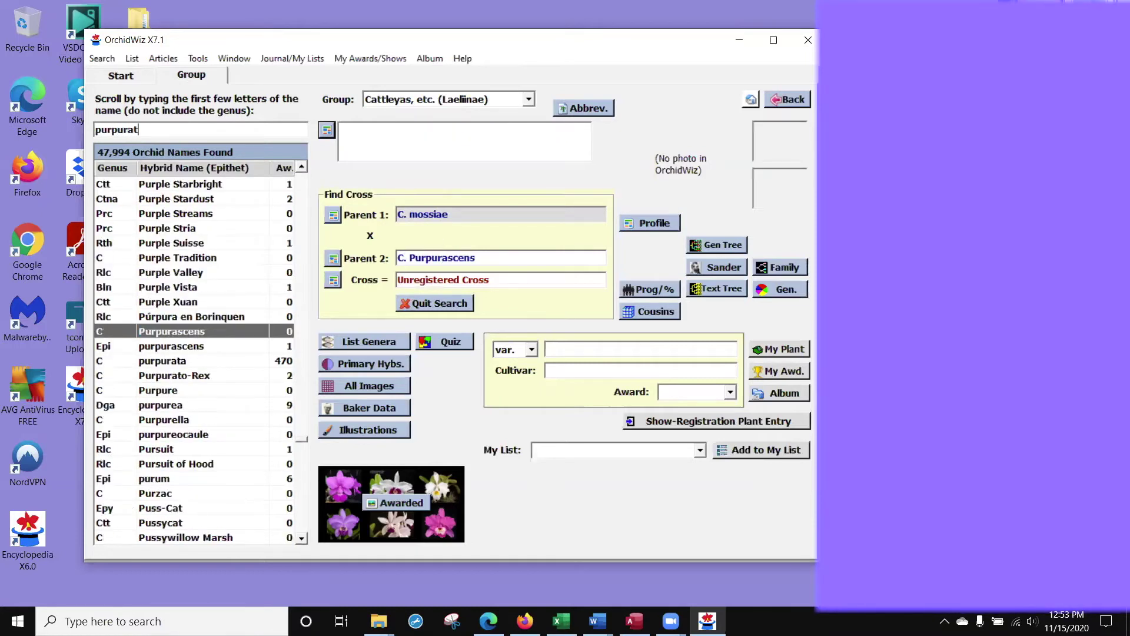
type("a")
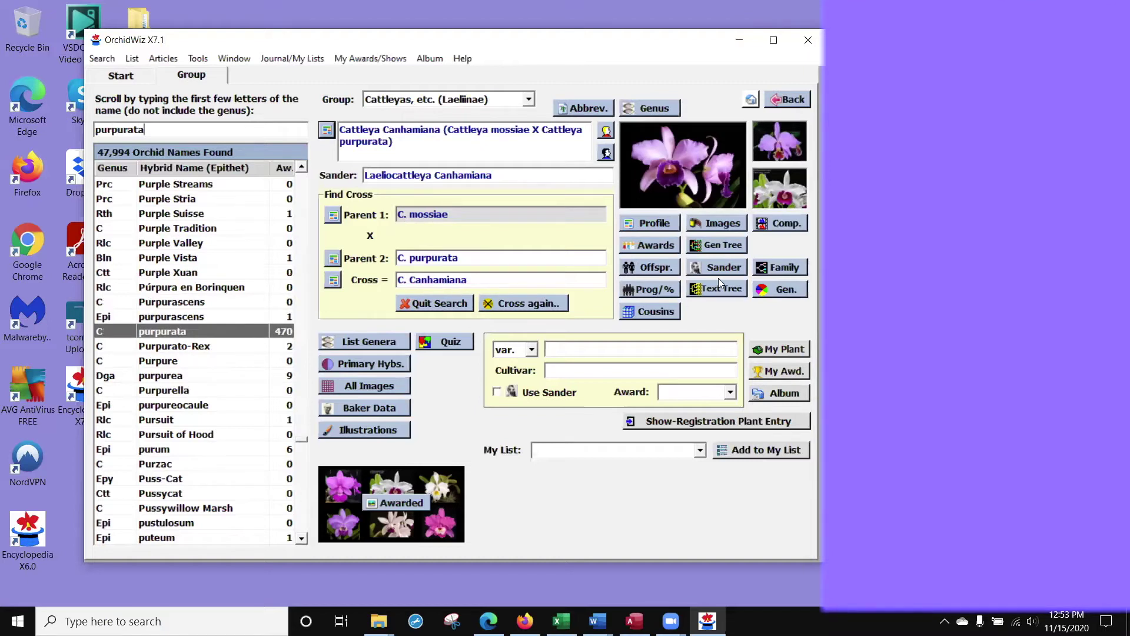
- View the profile of the cross between C. mossiae and C. purpurata, and return to the start screen
left_click(648, 225)
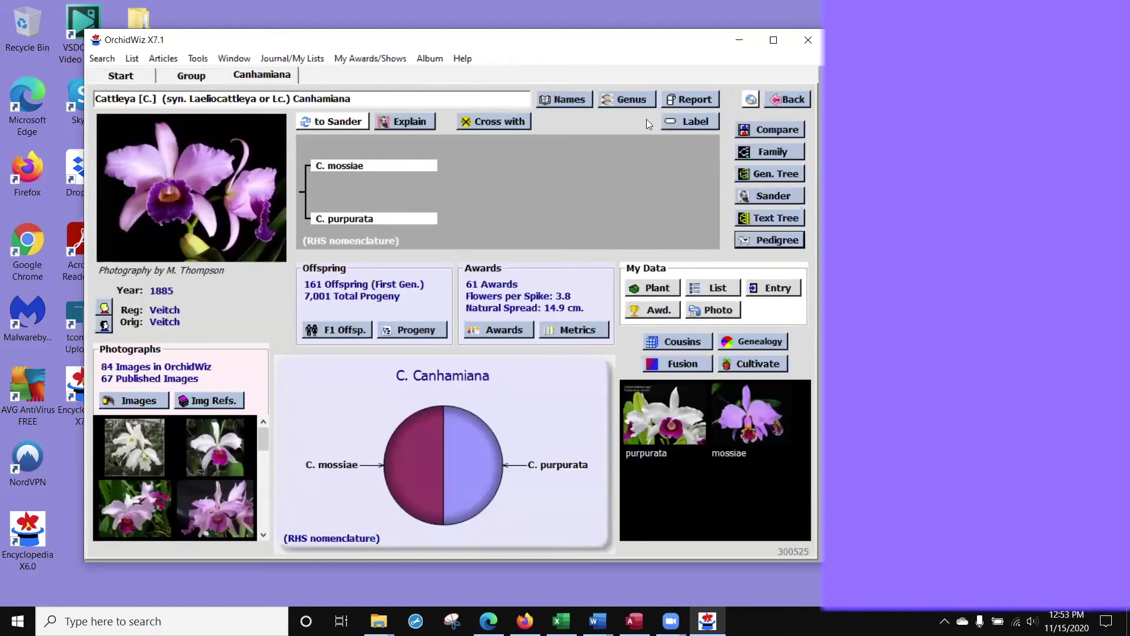
left_click(777, 104)
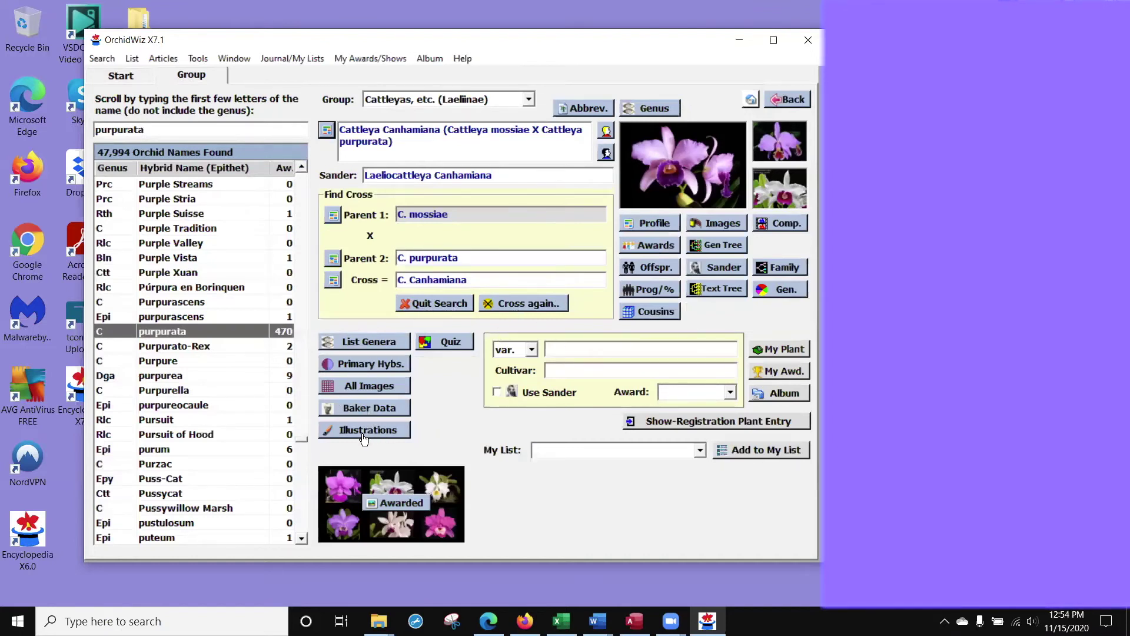
left_click(777, 102)
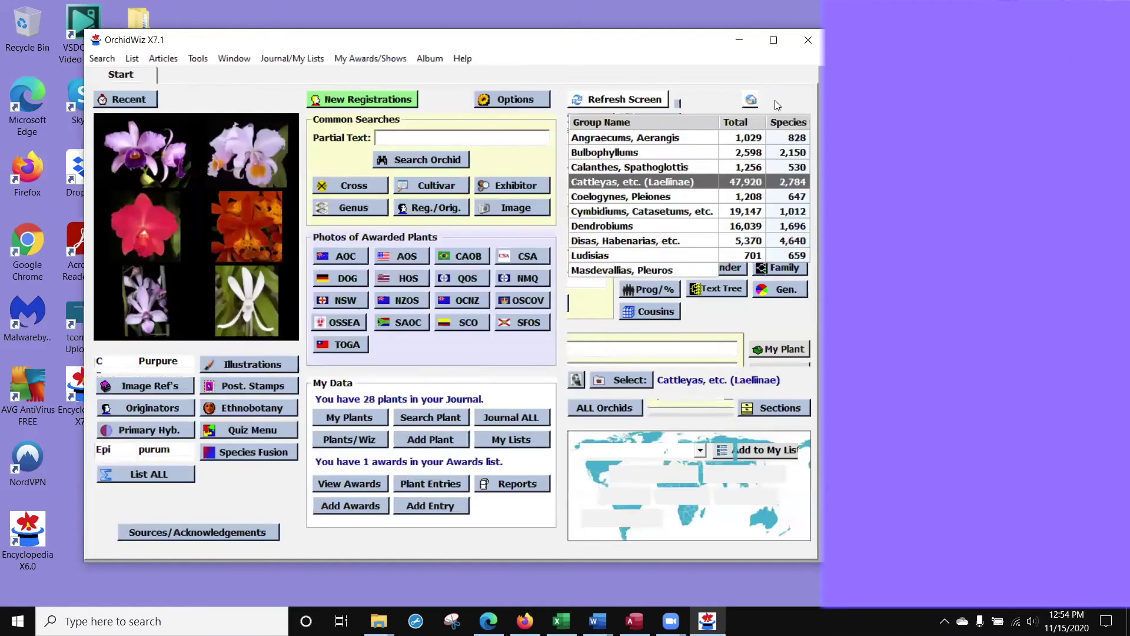
- Open the orchid search and limit it to the Cattleyas, etc. (Laeliinae) group
left_click(439, 163)
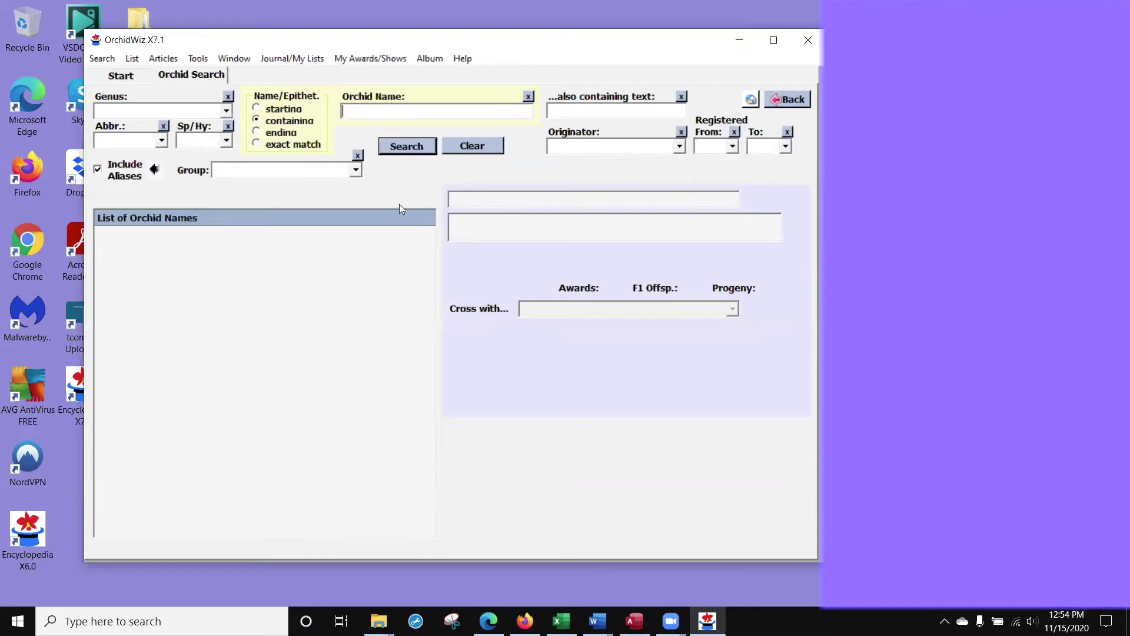
left_click(229, 112)
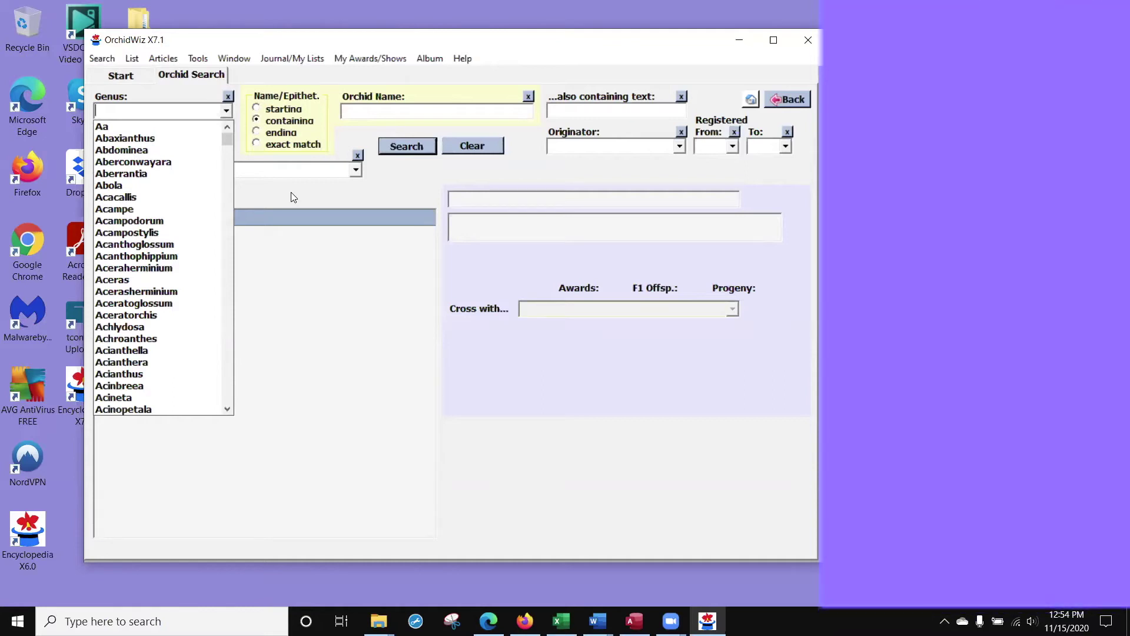
left_click(273, 41)
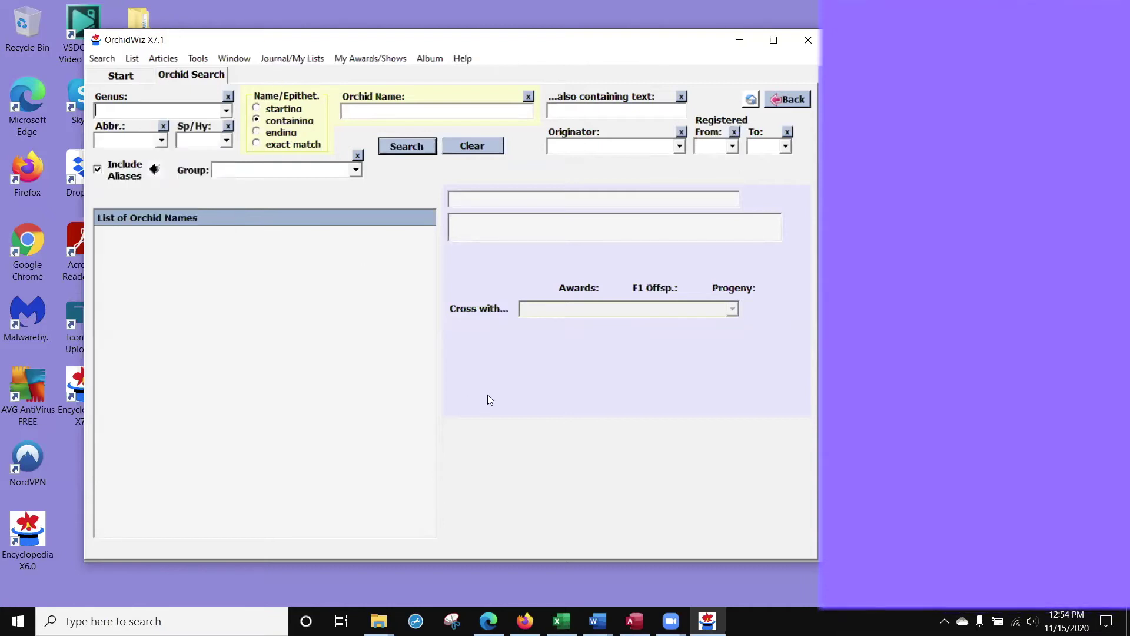
left_click(356, 170)
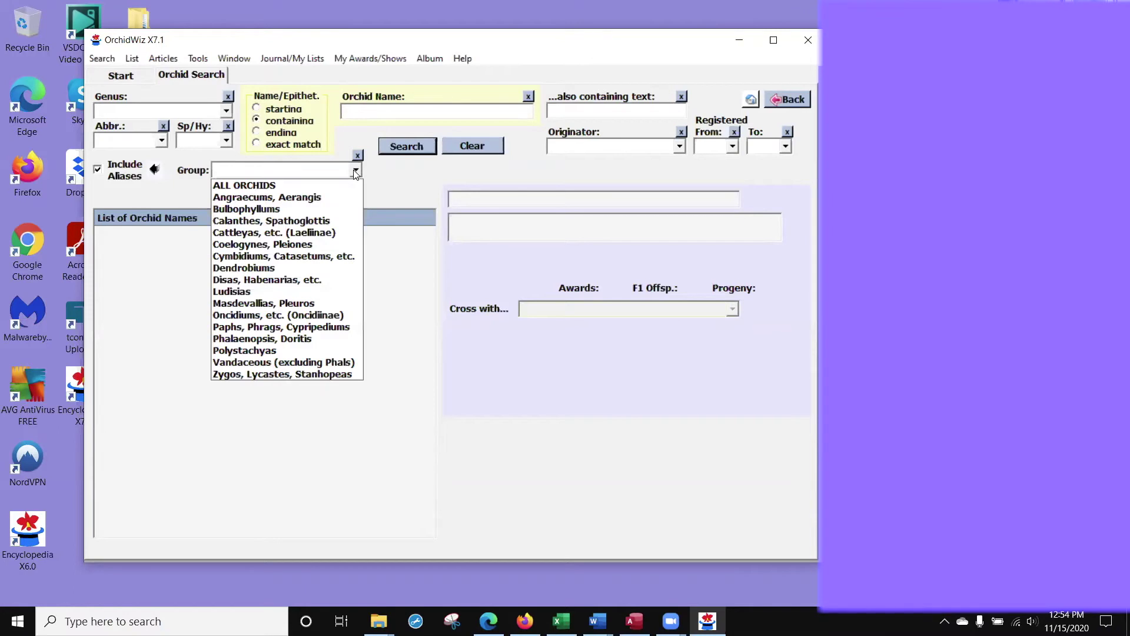
left_click(272, 233)
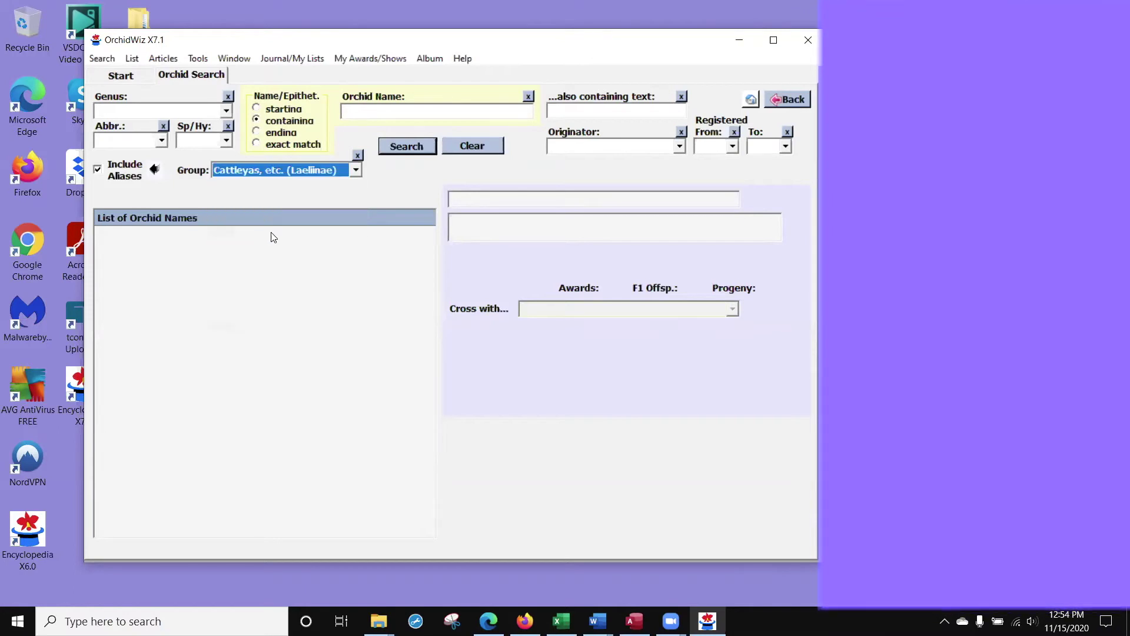
- Search the Cattleyas group for orchid names containing "why not"
left_click(380, 112)
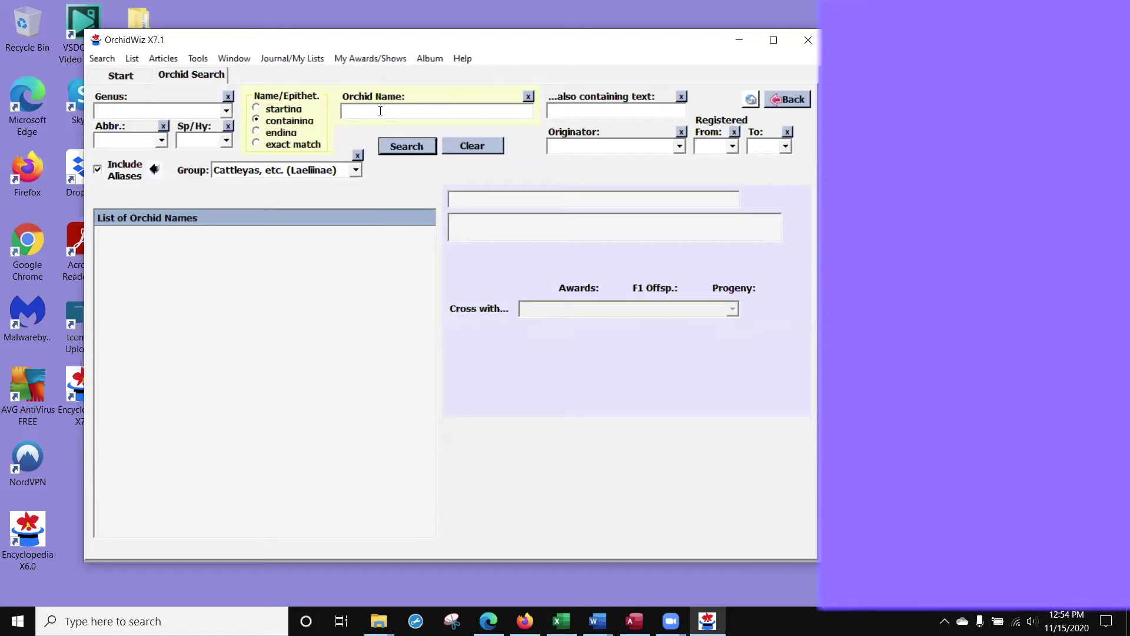
type("wh")
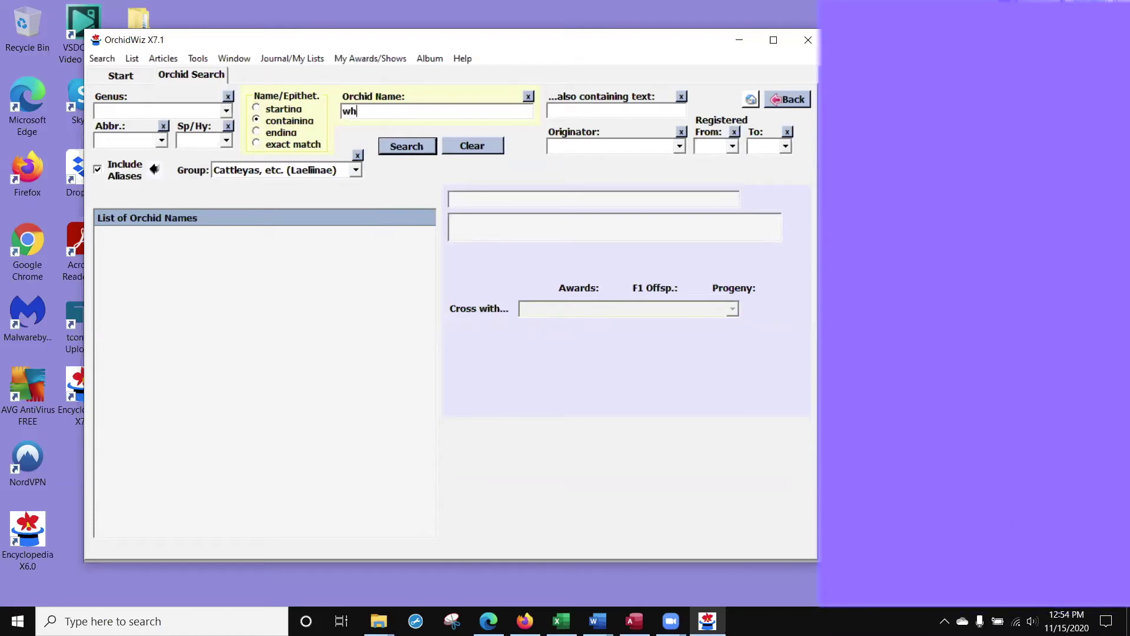
type("y not")
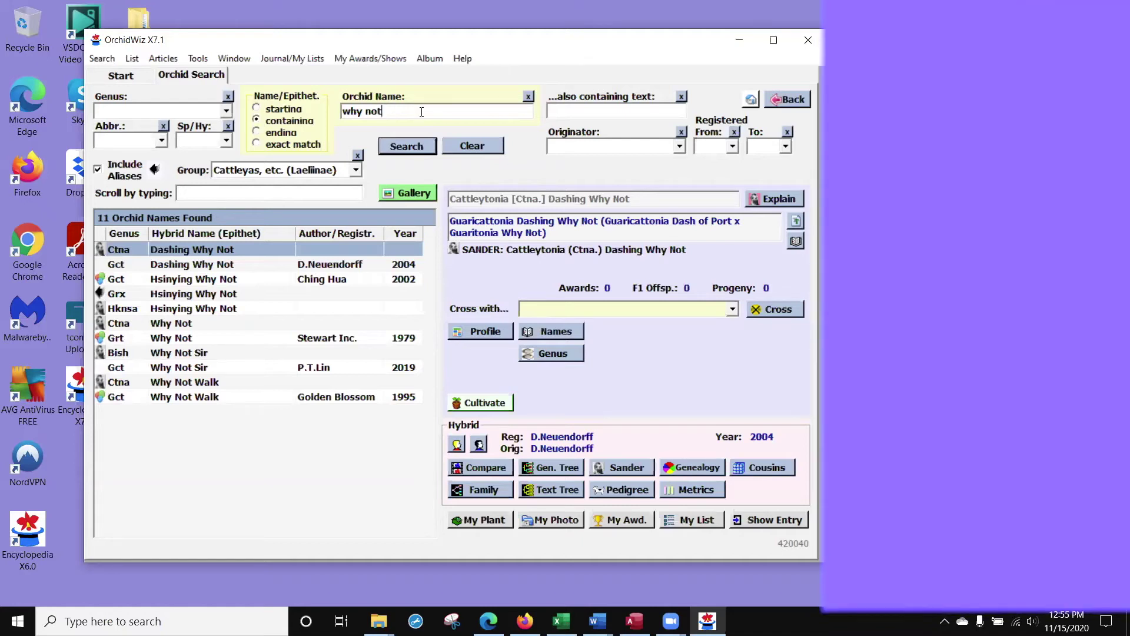
- Search for orchid names containing "why" and also containing the text "not"
key("BackSpace")
key("BackSpace")
key("BackSpace")
key("BackSpace")
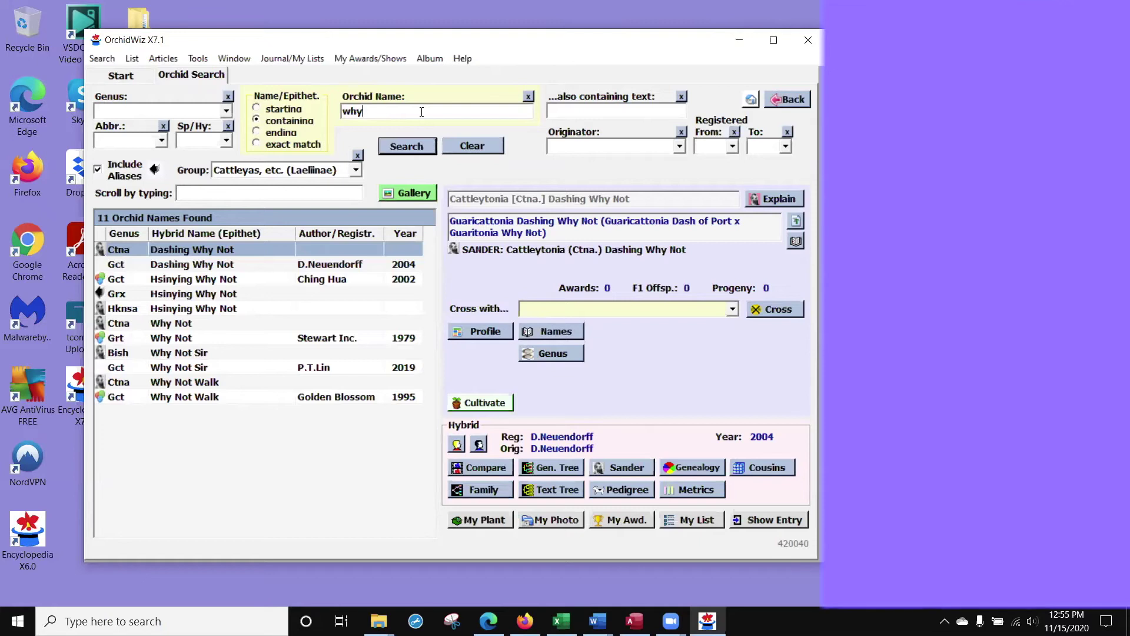
left_click(590, 111)
type("not")
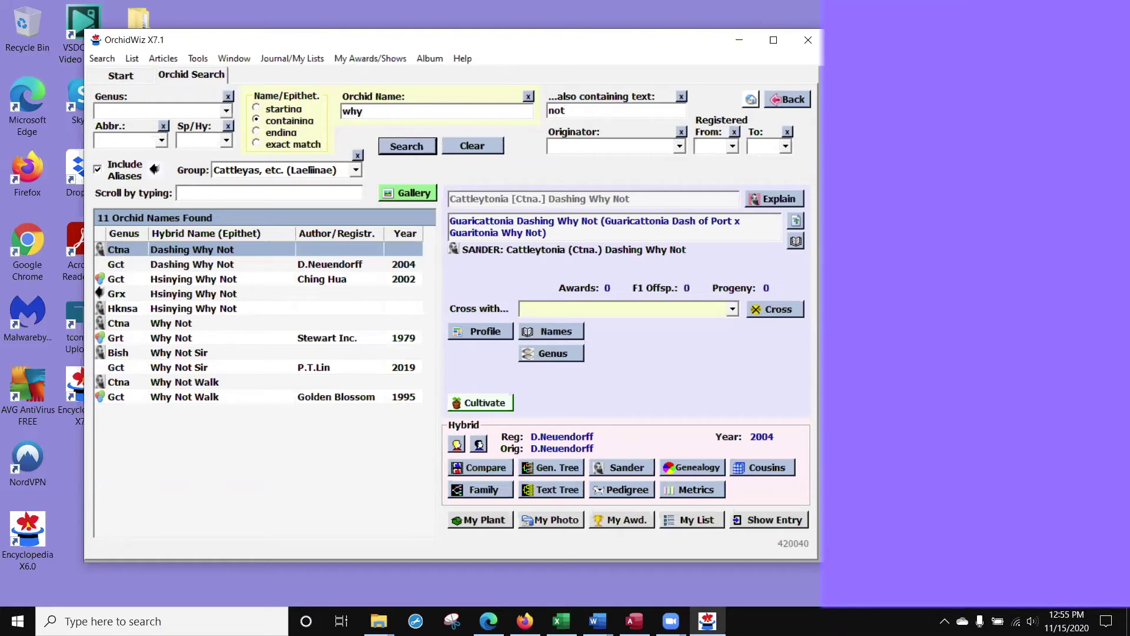
left_click(395, 147)
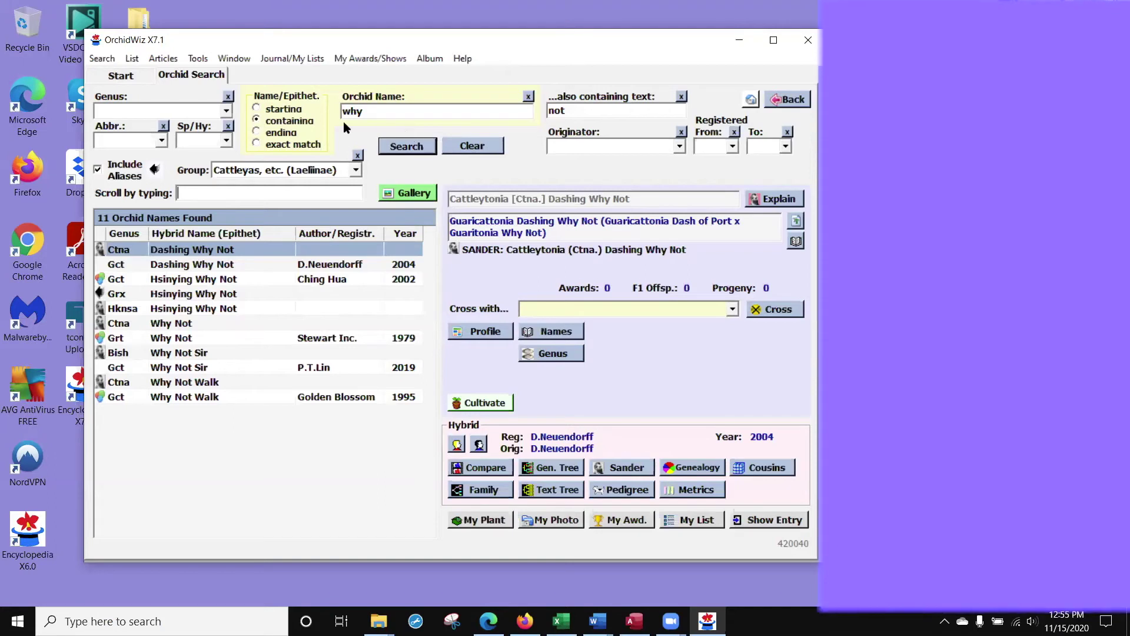
- Search for orchid names containing "hazel" without any additional text, and open the image gallery of the results
left_click_drag(584, 114, 515, 108)
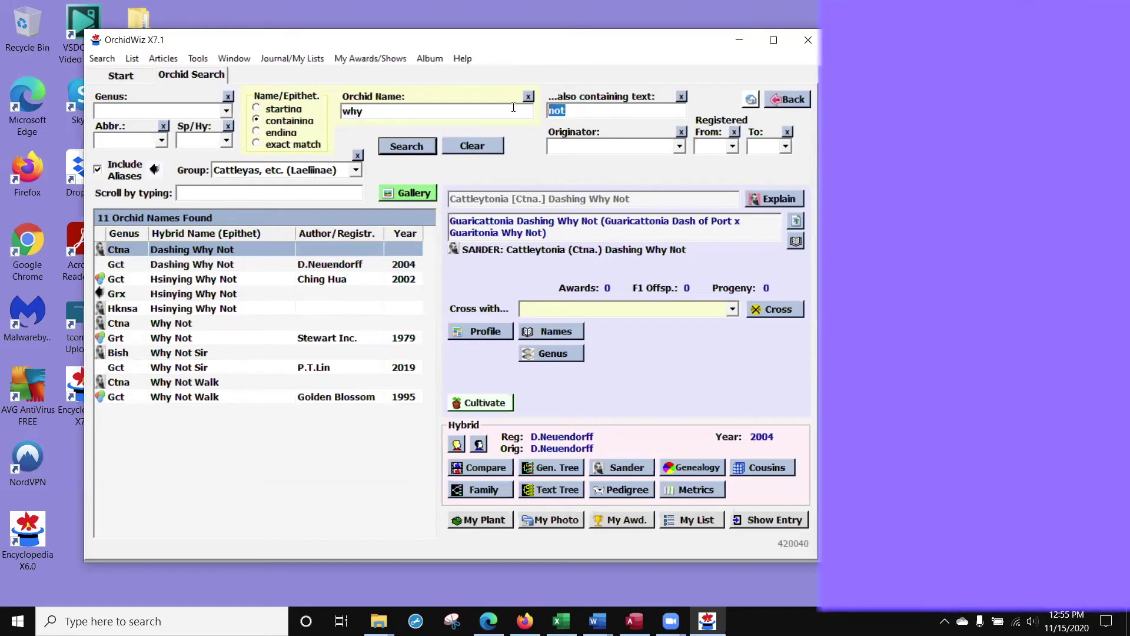
key("Delete")
left_click_drag(513, 109, 342, 111)
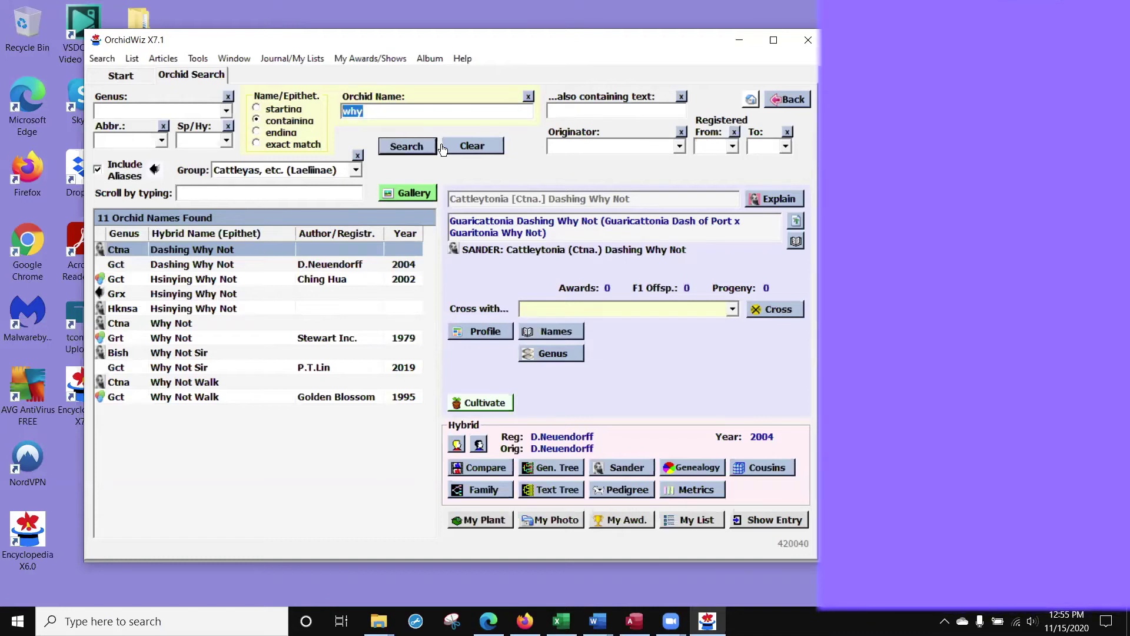
type("hazel")
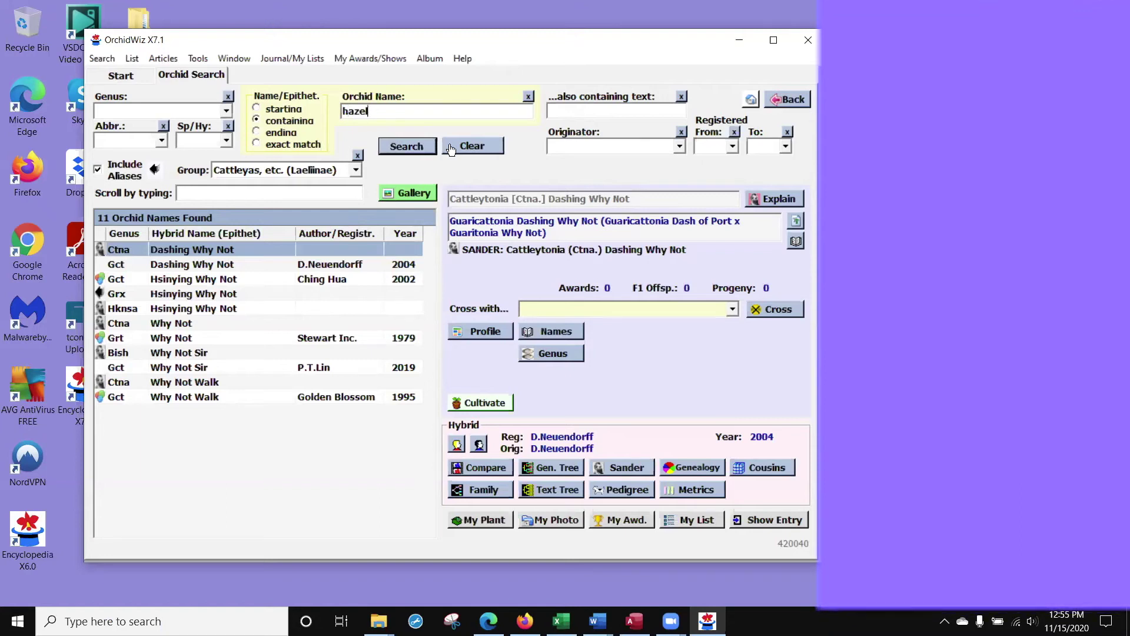
left_click(408, 146)
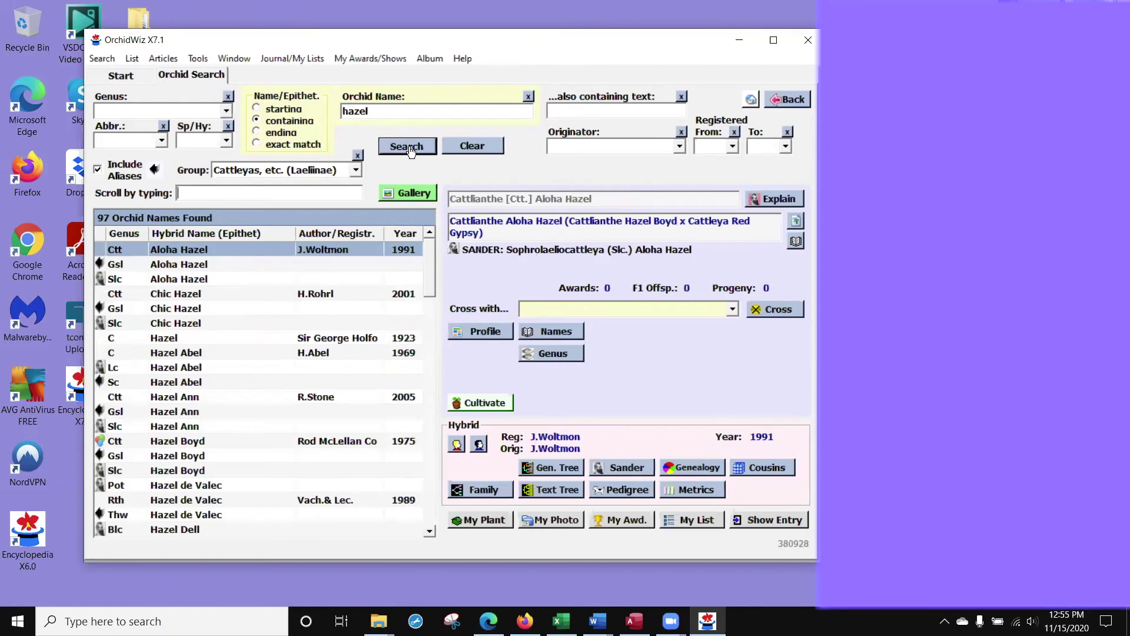
left_click(408, 193)
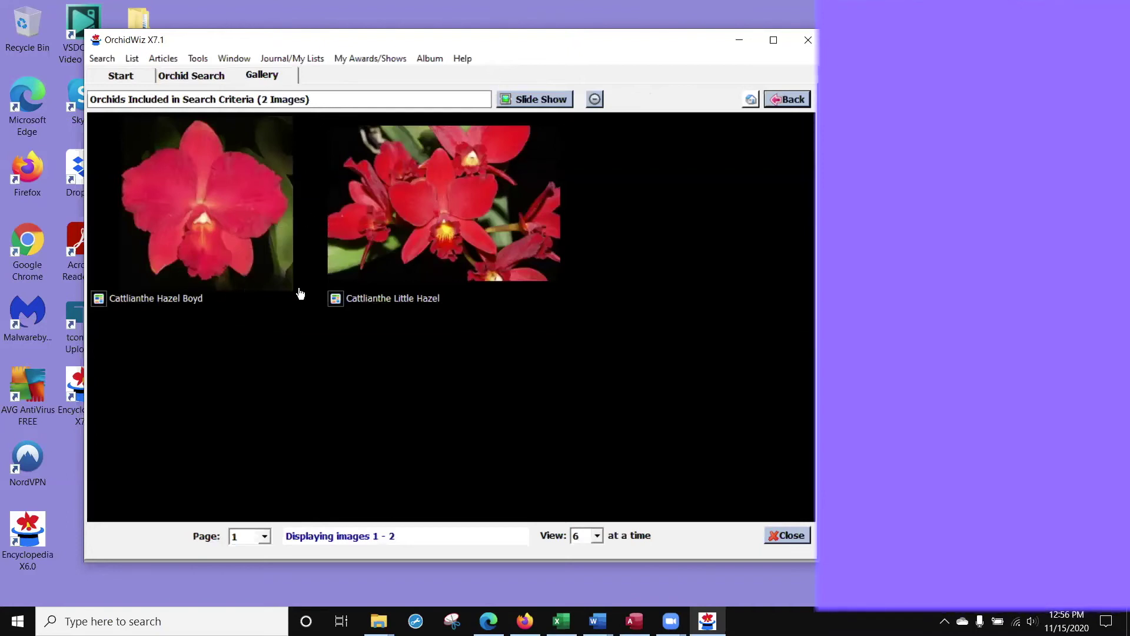
- Return to the orchid search and jump in the results list to the names starting with "hazel b"
left_click(783, 100)
left_click(207, 193)
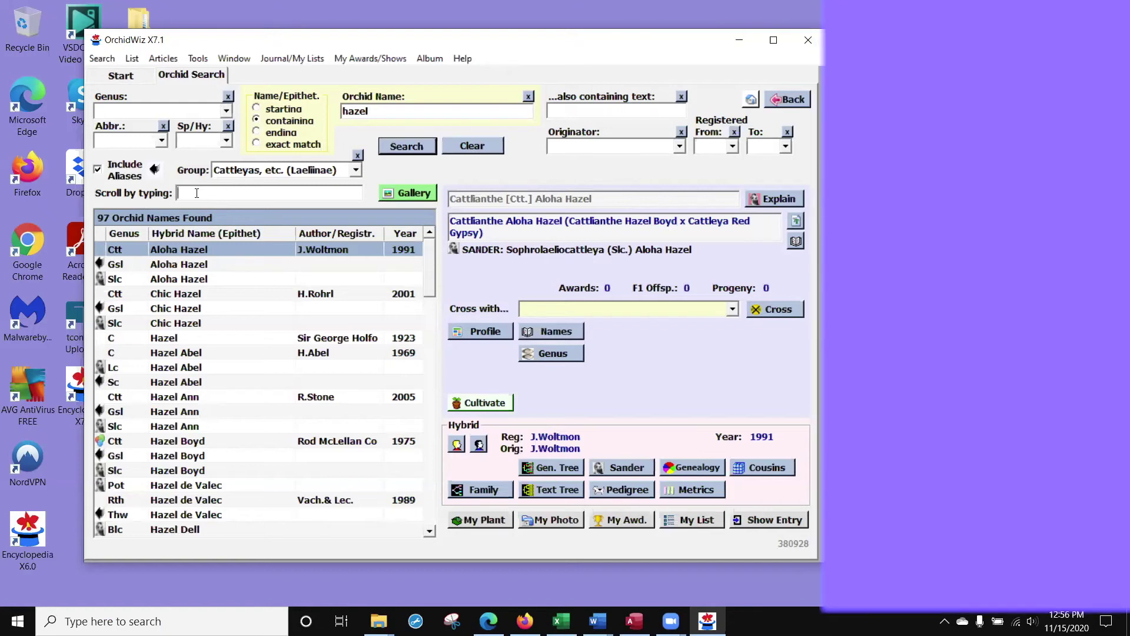
type("h")
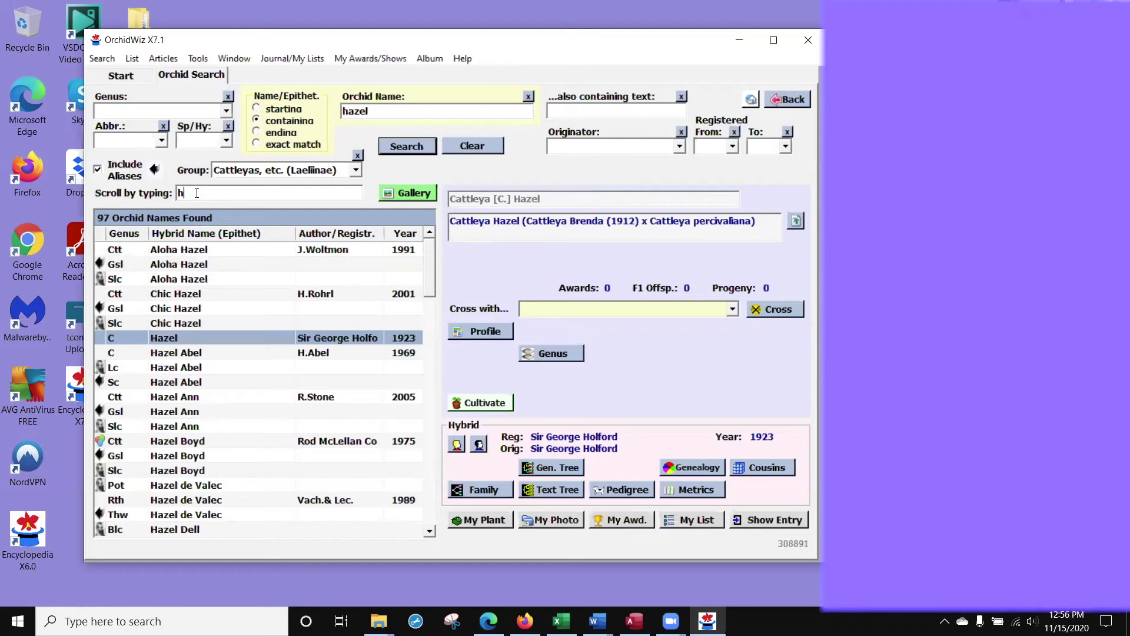
type("azel")
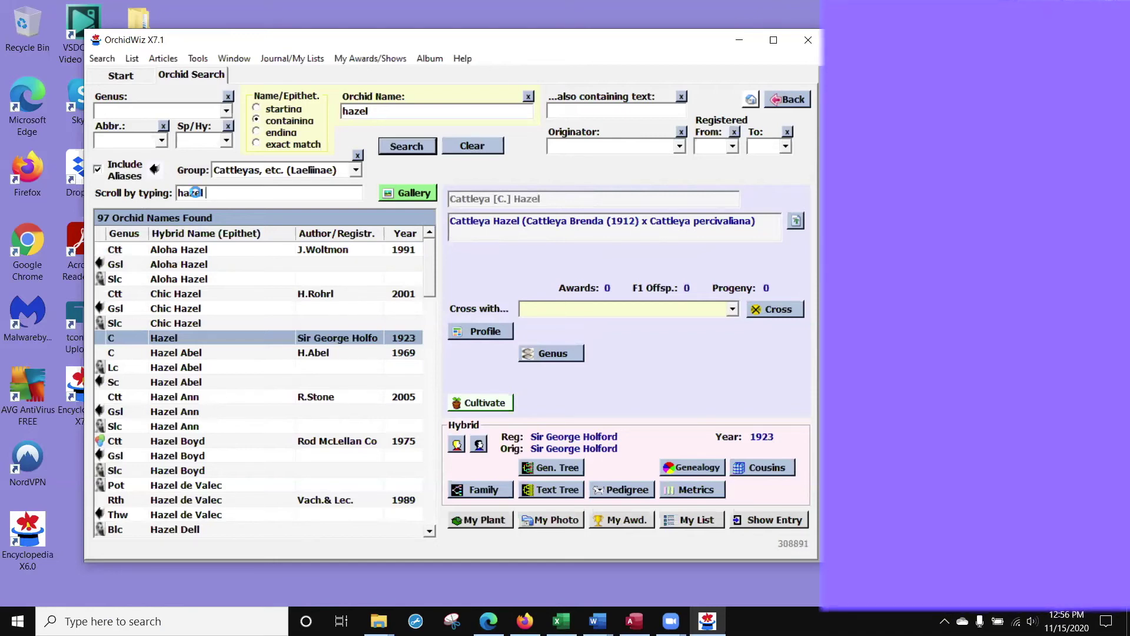
type(" b")
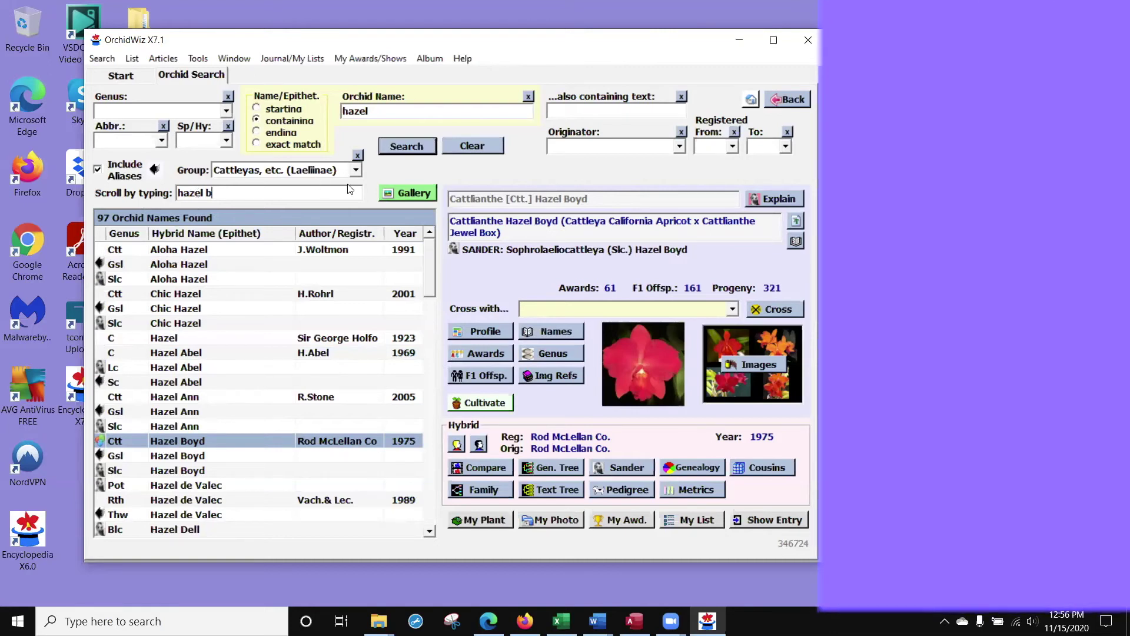
- Remove the group filter and the list-scrolling text, and search all orchids for names containing "hazel"
left_click(355, 170)
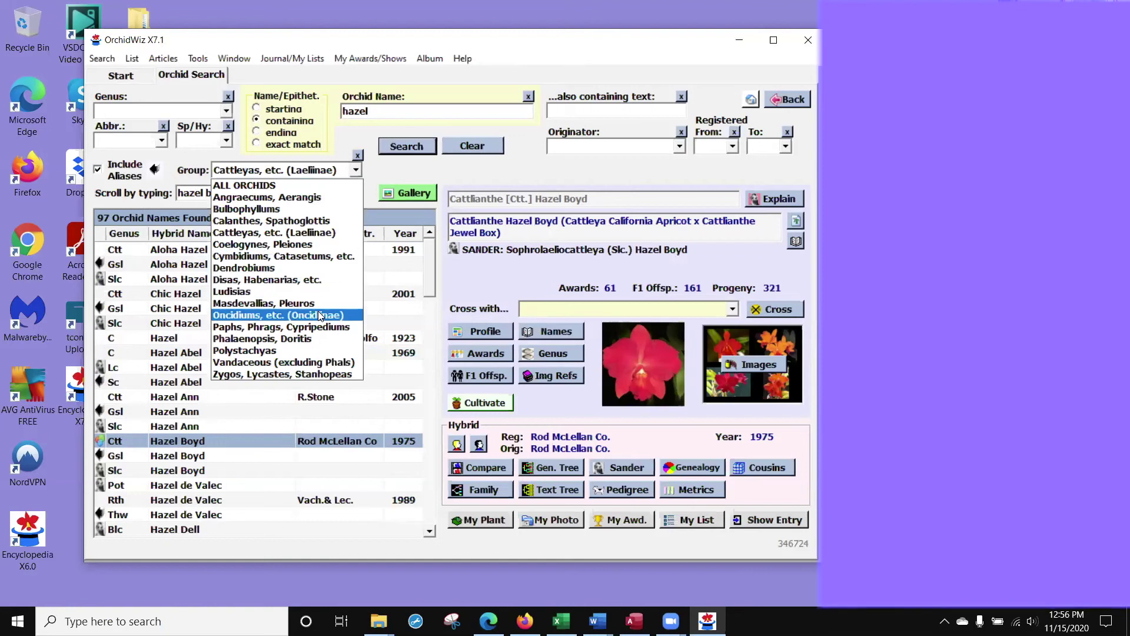
left_click(355, 157)
left_click(355, 157)
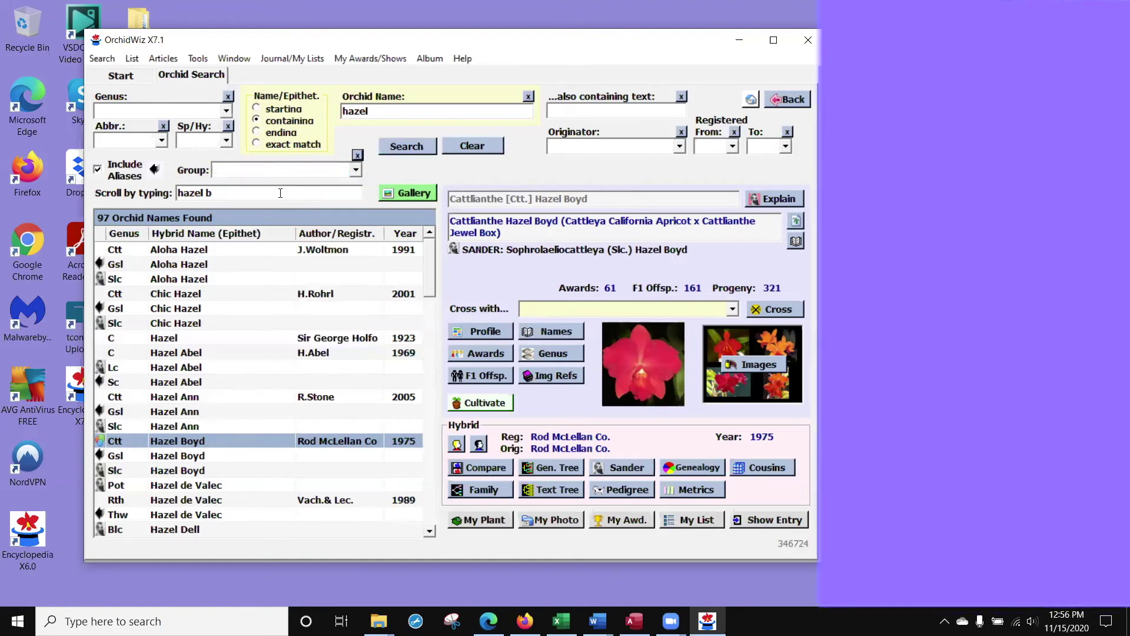
left_click_drag(251, 191, 174, 194)
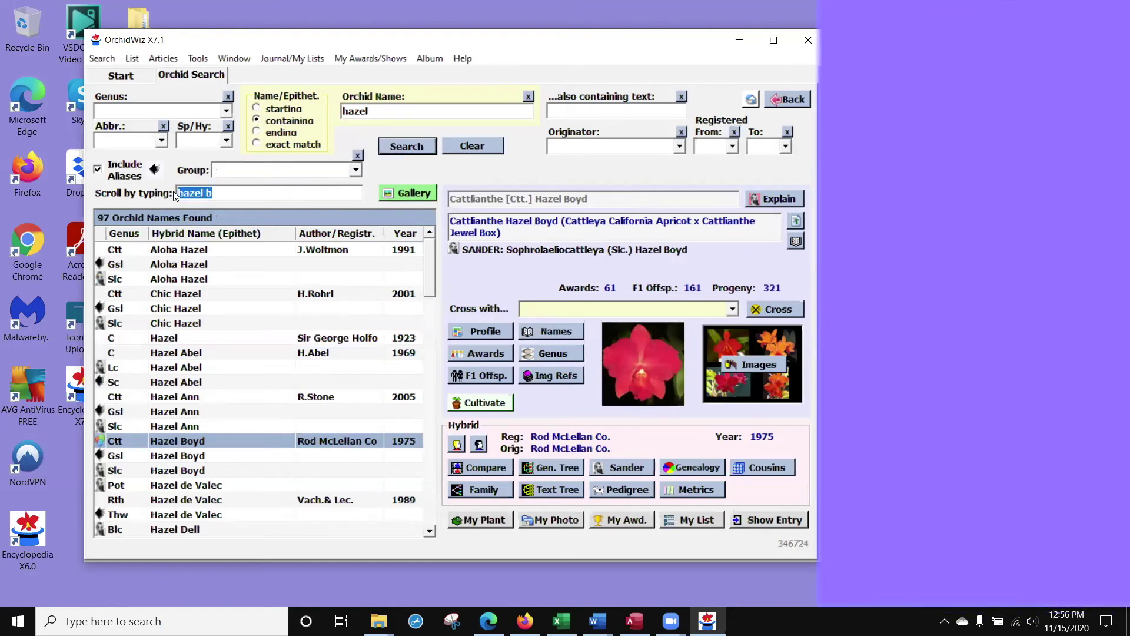
key("BackSpace")
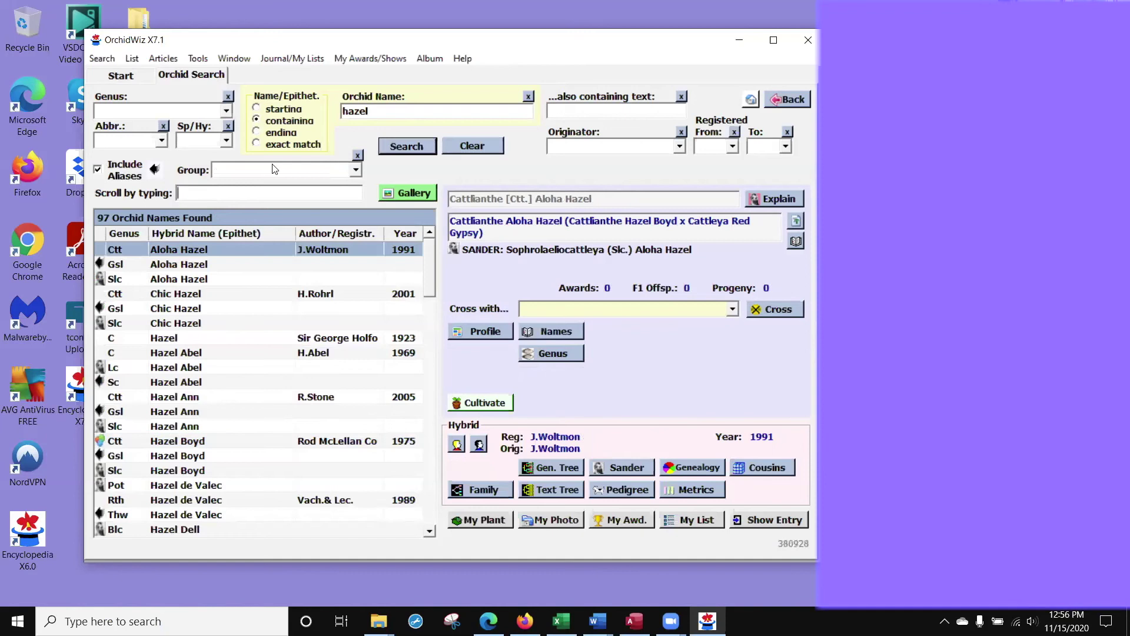
left_click(408, 147)
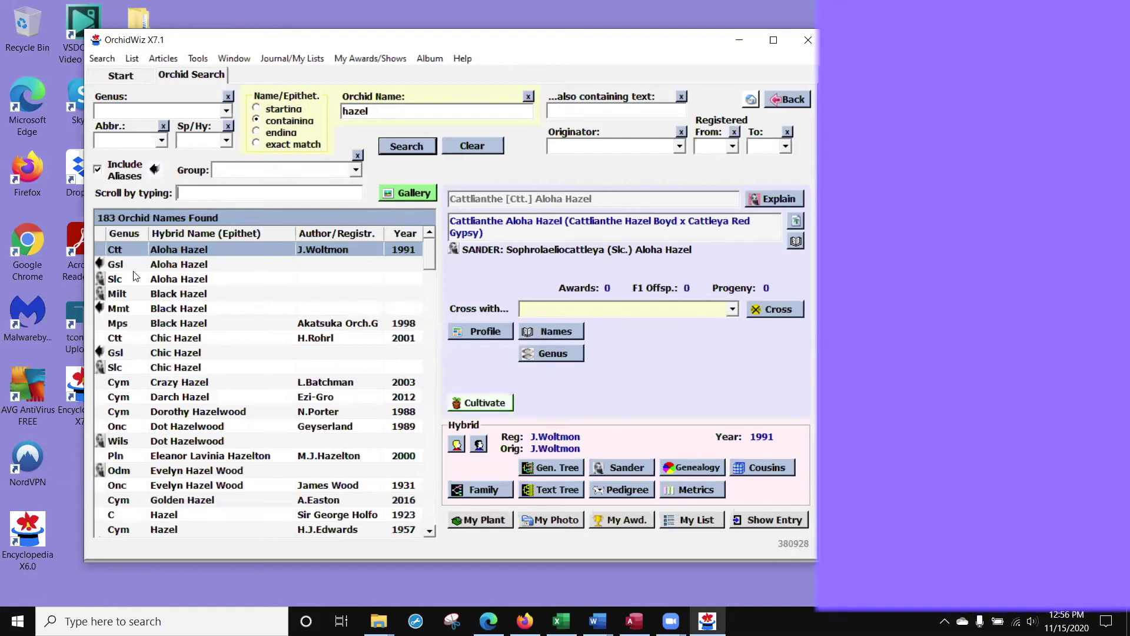
- View the image gallery of the "hazel" results from all groups and return to the orchid search
left_click(413, 193)
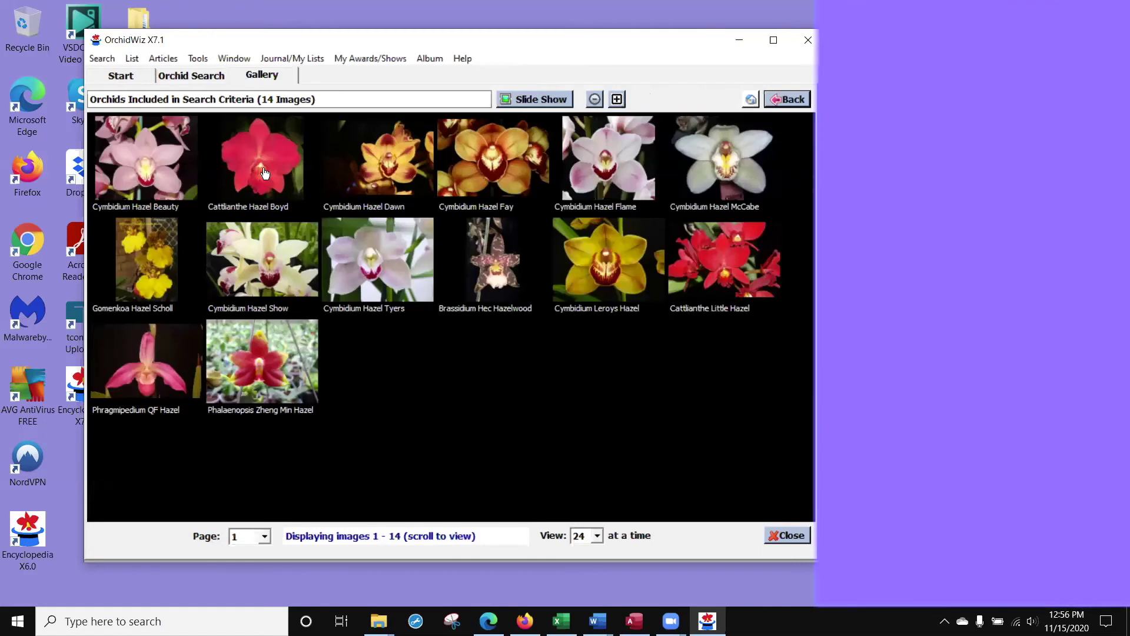
left_click(791, 105)
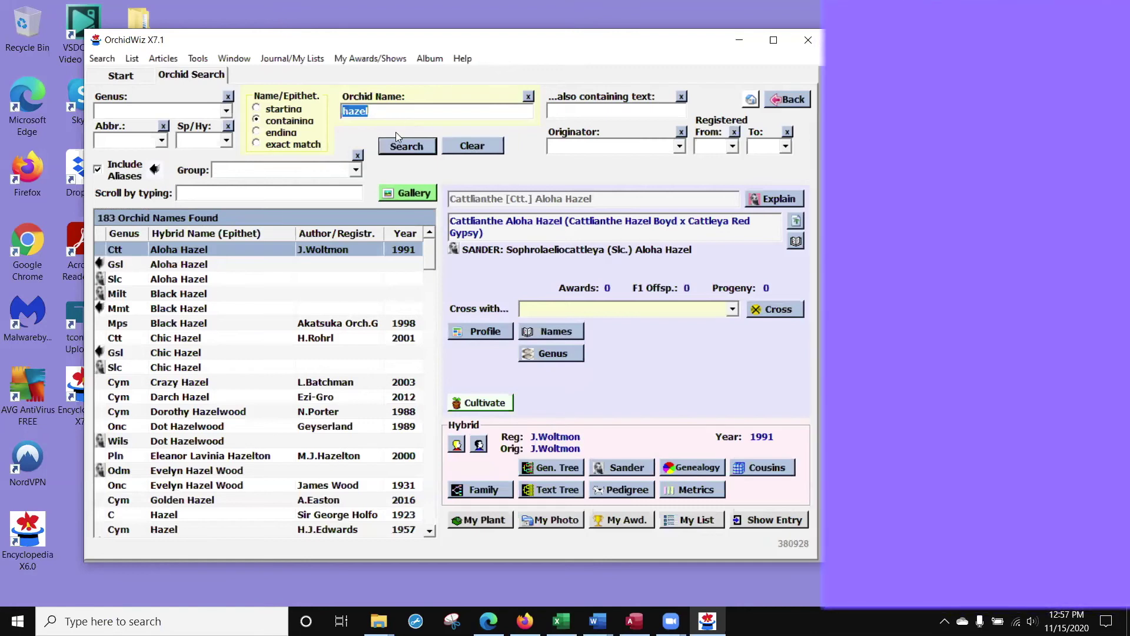
left_click(415, 194)
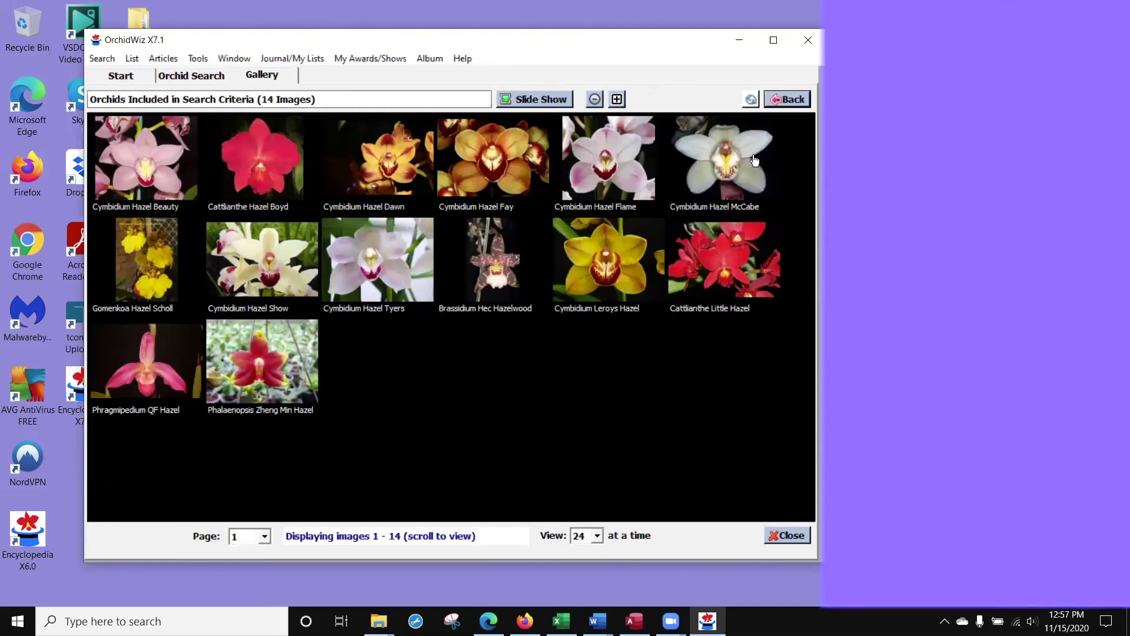
left_click(788, 100)
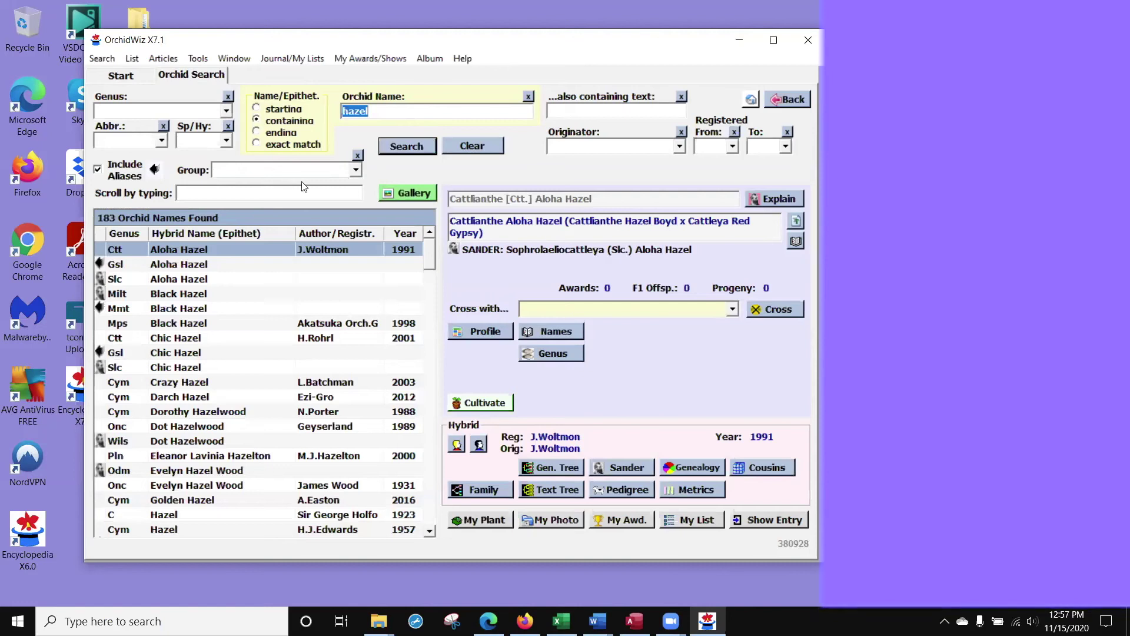
- Search the Paphs, Phrags, Cypripediums group for names containing "green" and open the image gallery of the results
left_click(356, 170)
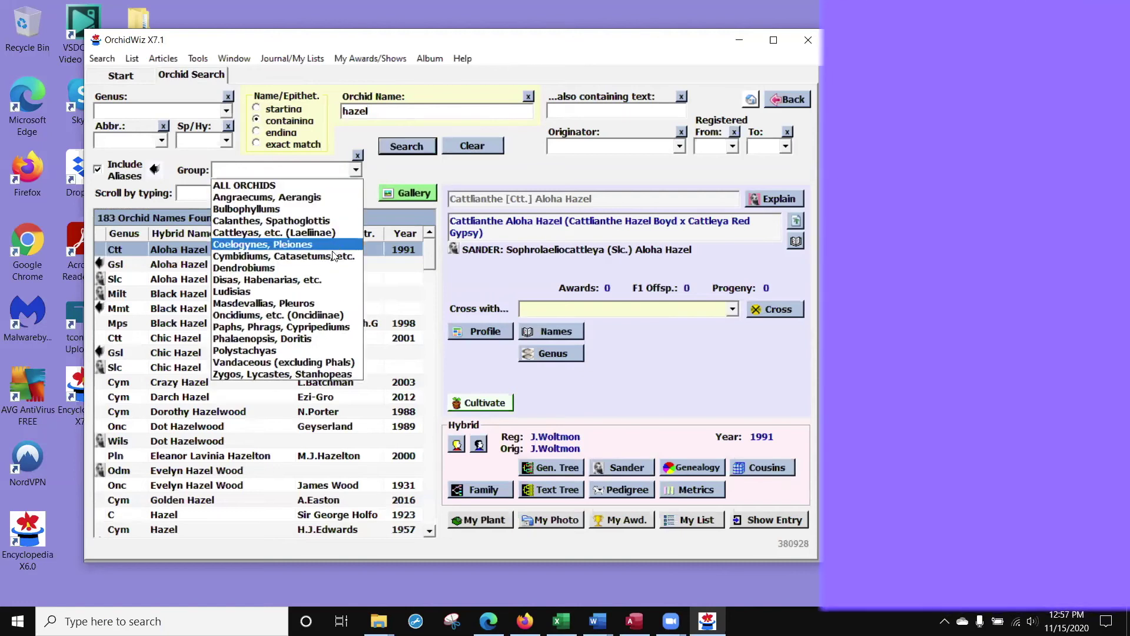
left_click(306, 329)
left_click_drag(371, 111, 322, 111)
type("green")
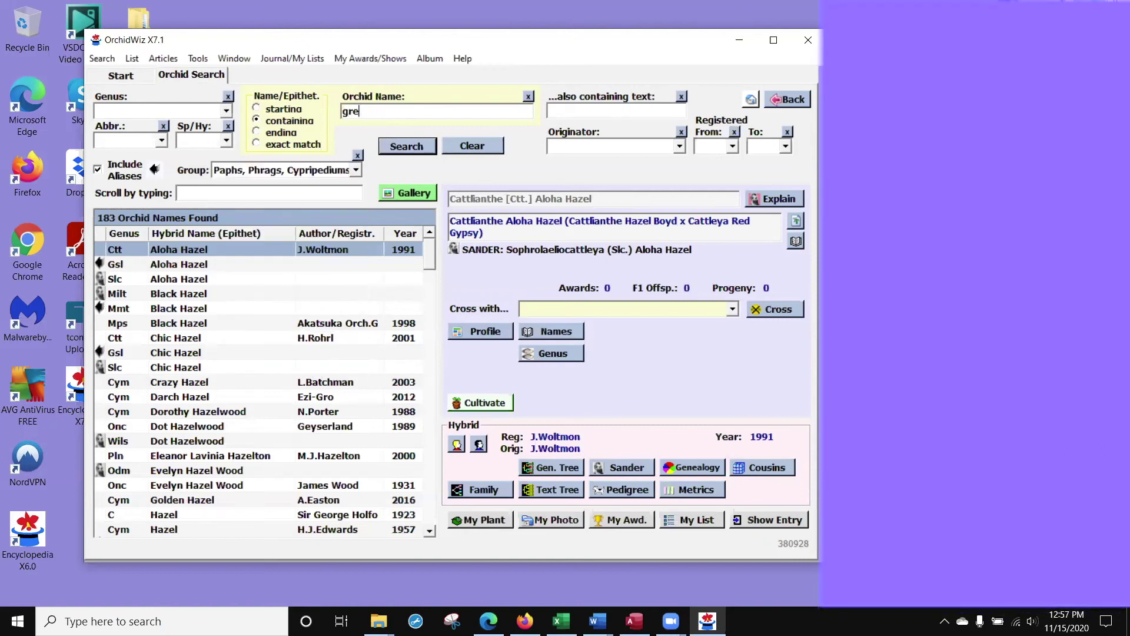
key("Return")
left_click(413, 195)
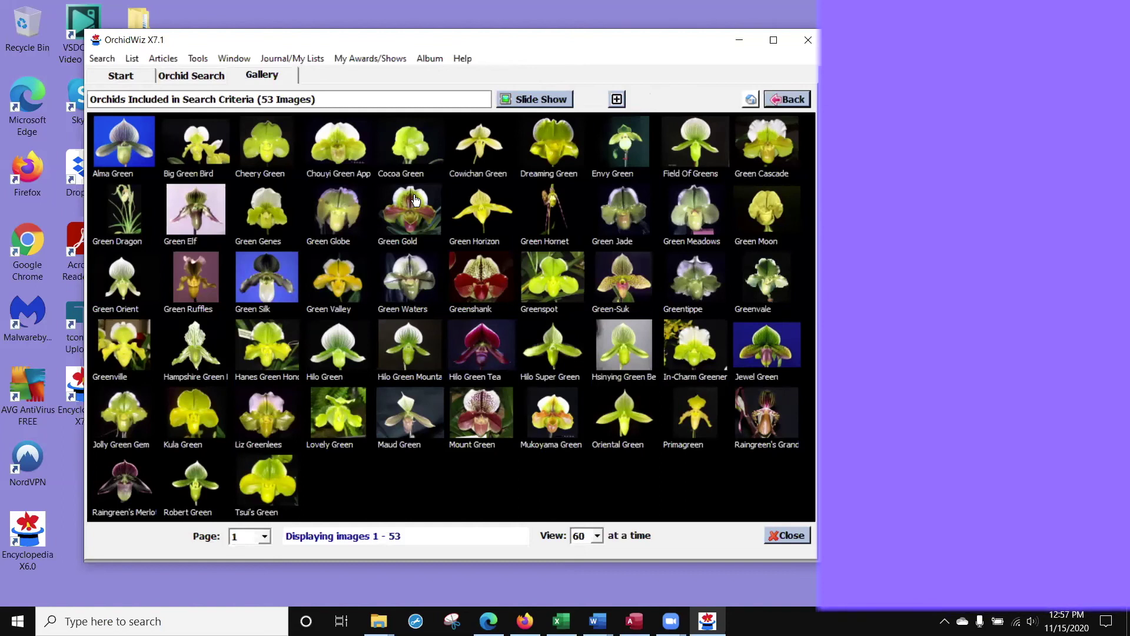
- View the full-size images of Greenshank and Mount Green, returning to the gallery after each
left_click(484, 282)
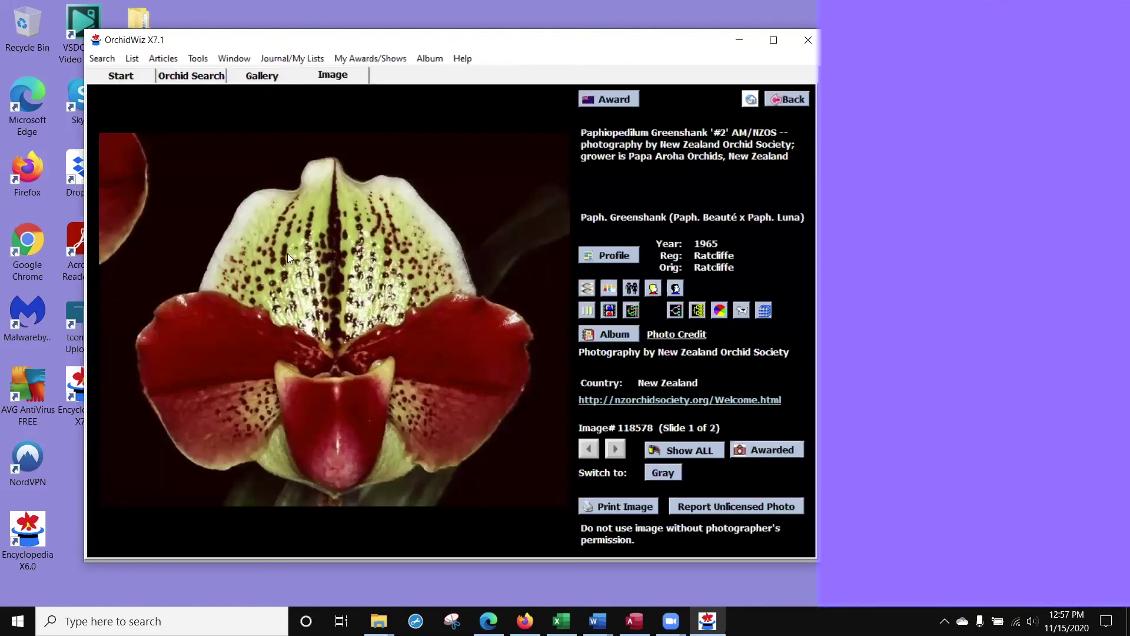
left_click(793, 101)
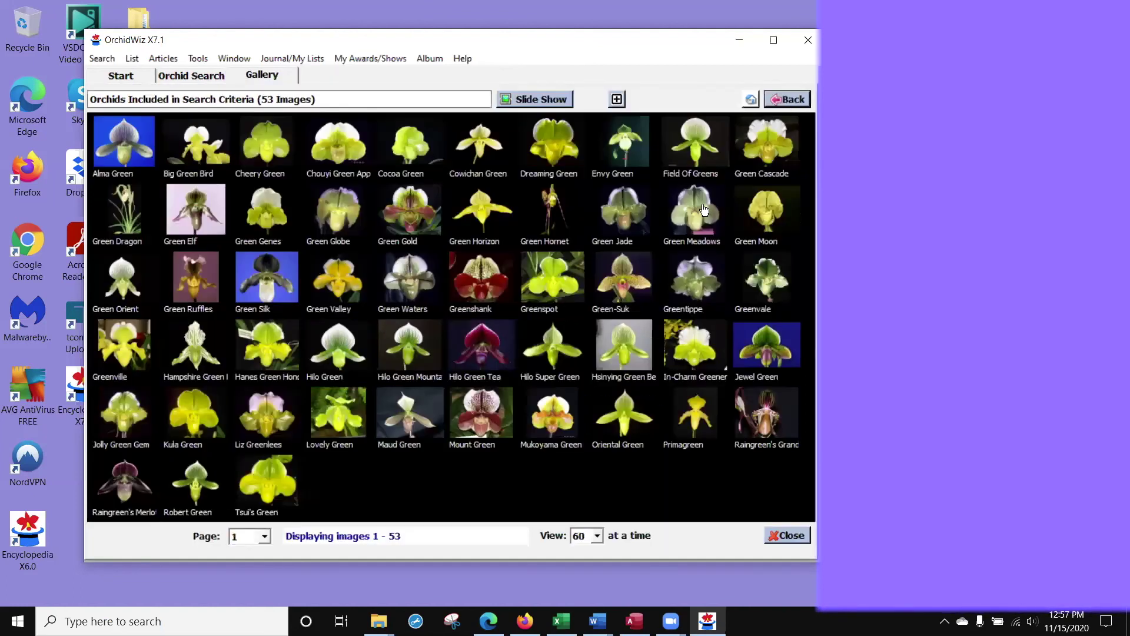
left_click(483, 431)
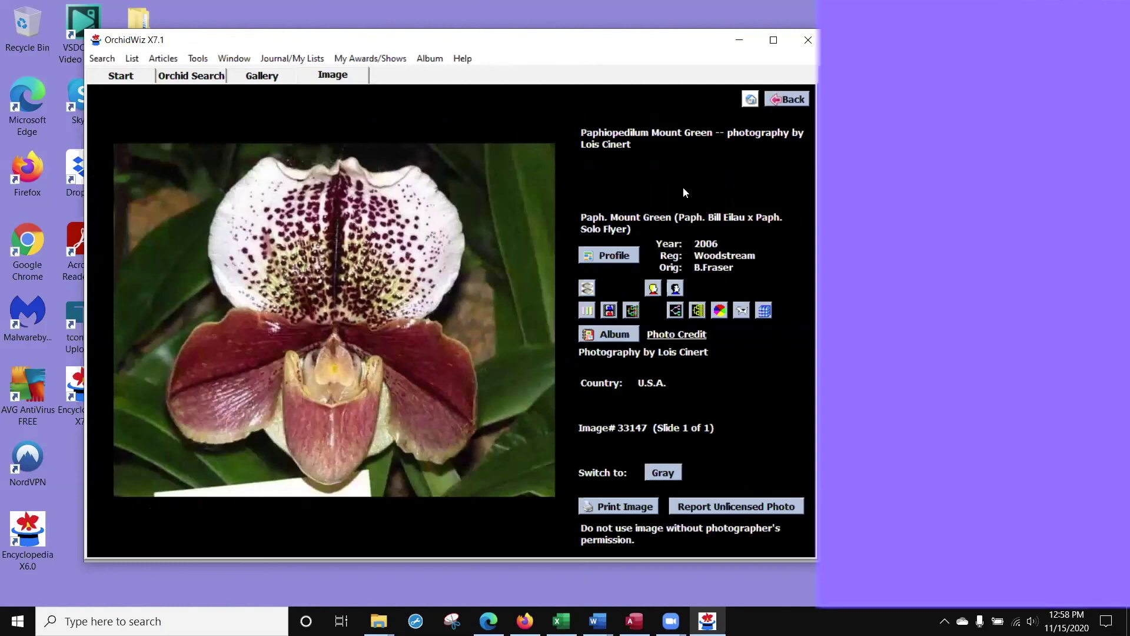
left_click(788, 99)
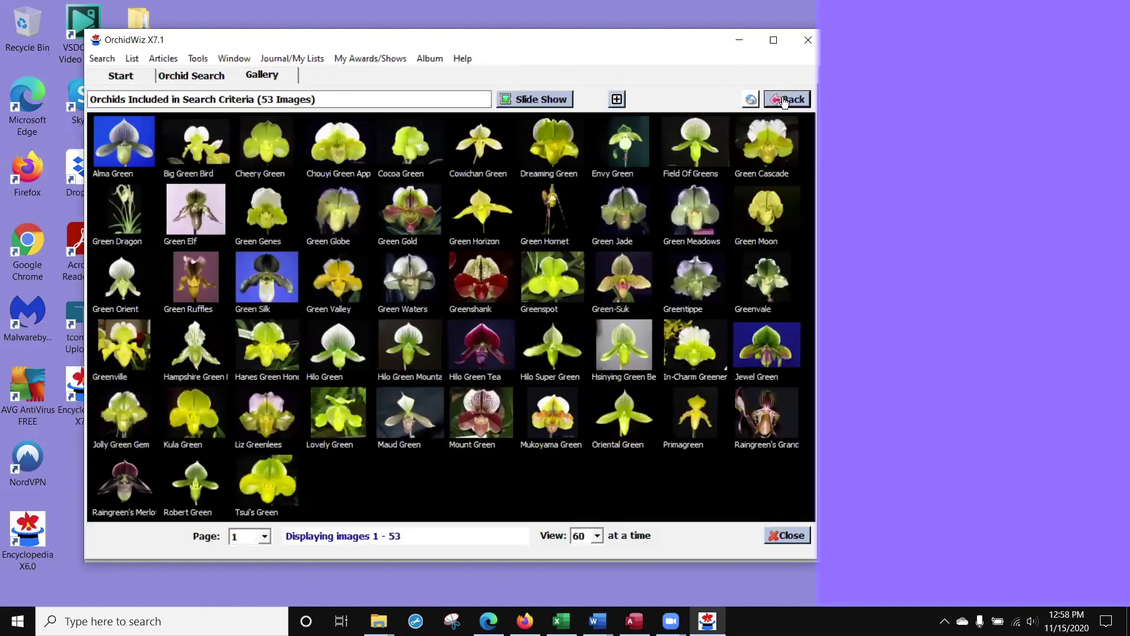
- Enlarge the gallery thumbnails to 6 at a time and open the full-size image of Paphiopedilum Cheery Green
left_click(617, 99)
left_click(617, 99)
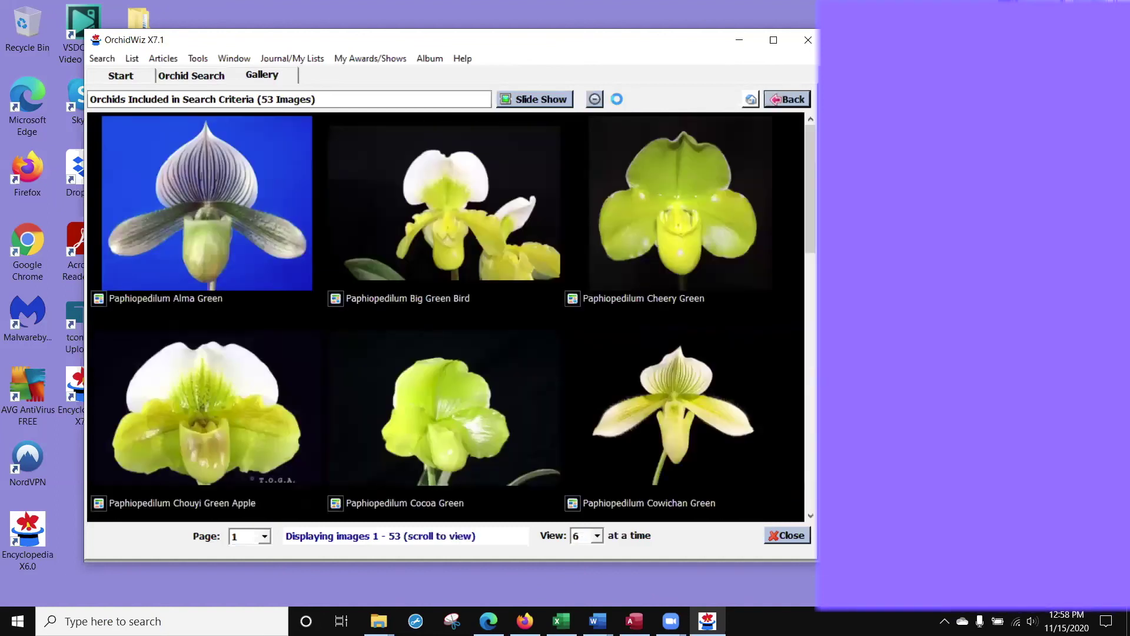
left_click(696, 229)
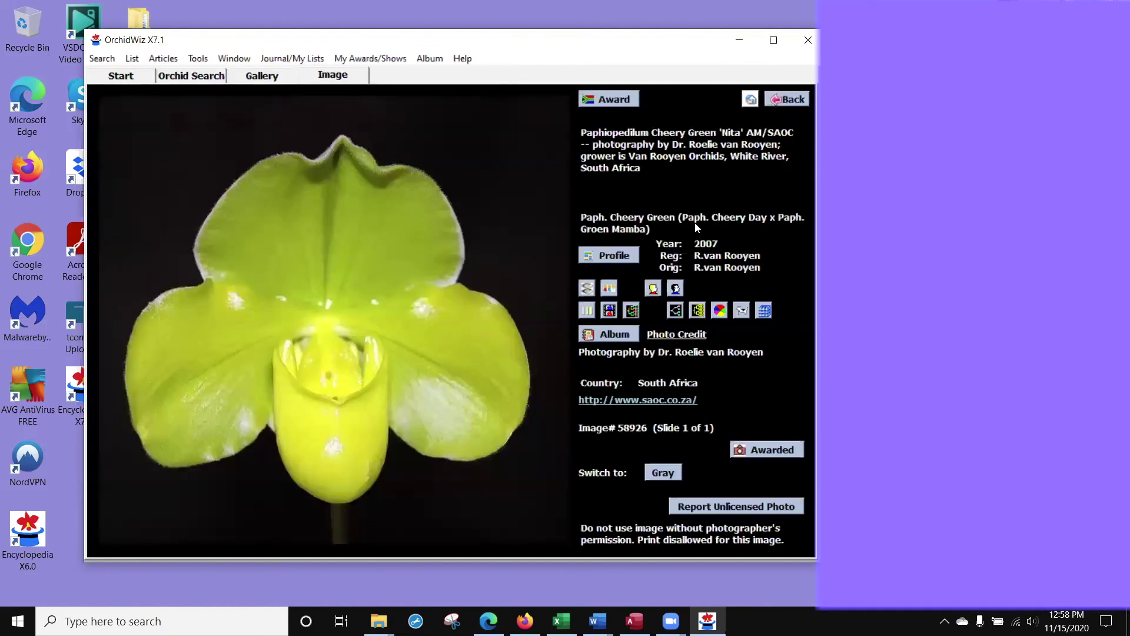
- Look up the genetic cousins of Paph. Cheery Green and browse through their image gallery
left_click(764, 309)
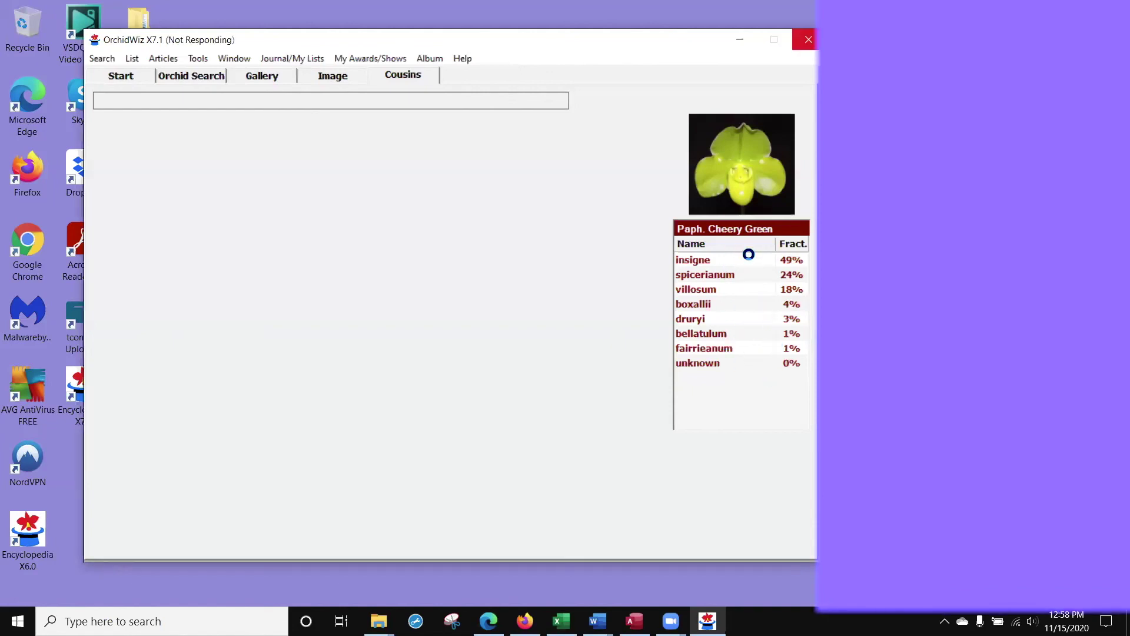
left_click(428, 124)
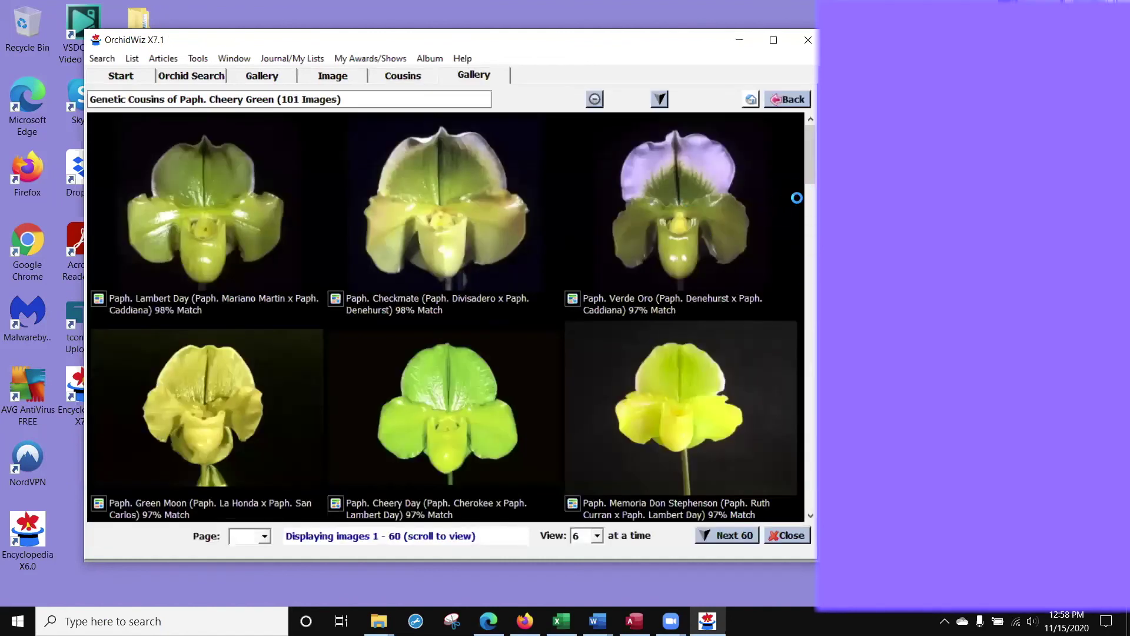
mouse_move(806, 148)
left_mouse_down()
mouse_move(808, 165)
mouse_move(807, 143)
left_mouse_up()
scroll(807, 184, "down", 5)
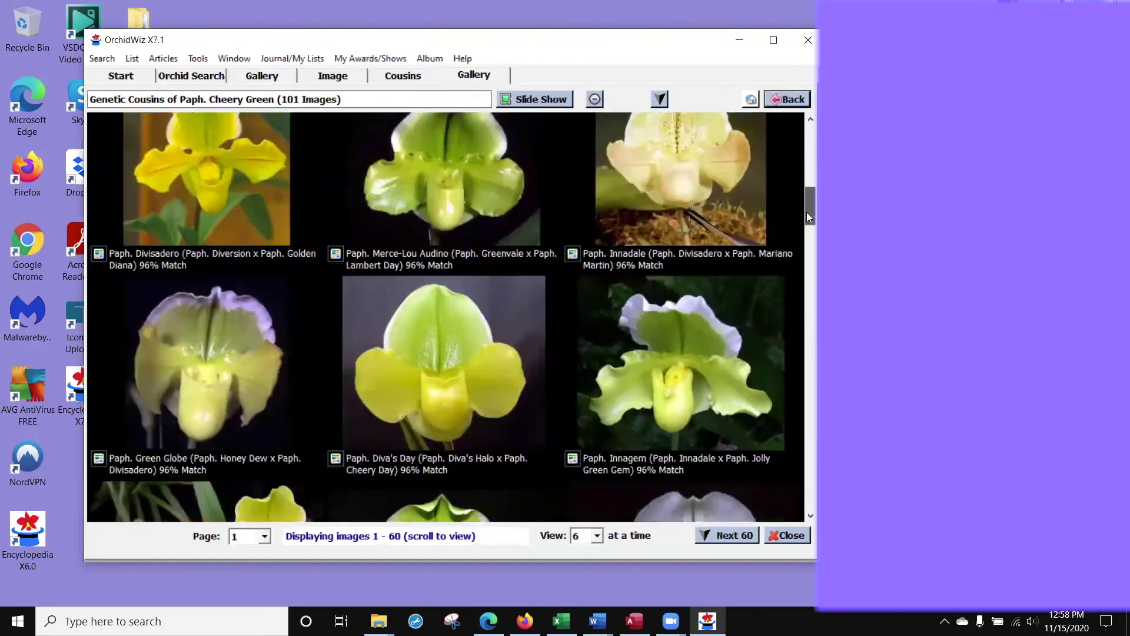